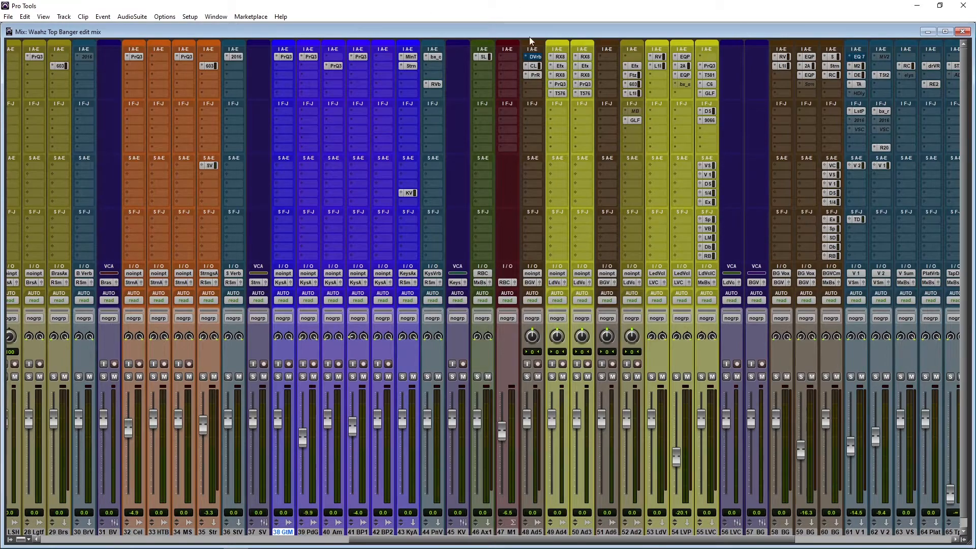
# - View the mixer from its first track and check the full names of tracks 4 and 26 without renaming them
pyautogui.moveTo(442, 541); pyautogui.dragTo(133, 541)
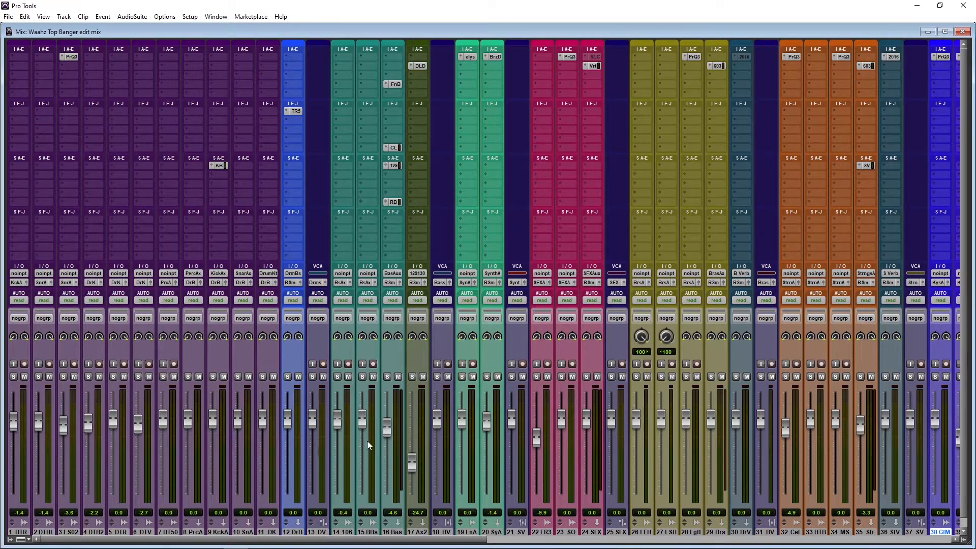
pyautogui.scroll(-1, 367, 440)
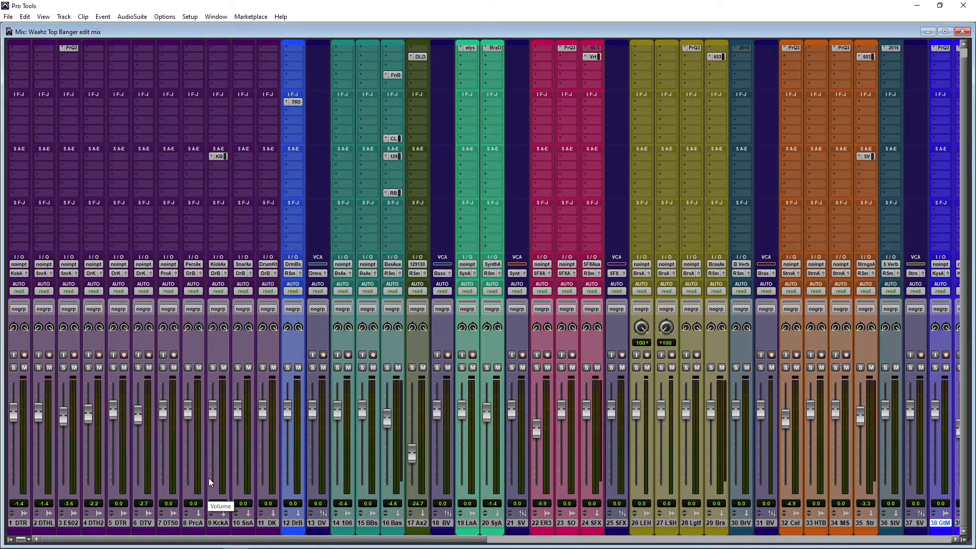
pyautogui.doubleClick(93, 522)
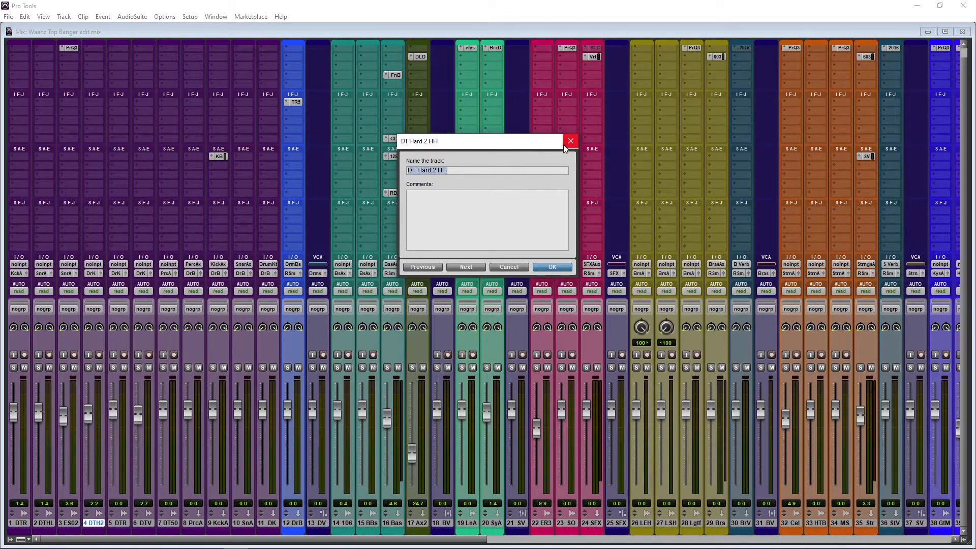
pyautogui.click(521, 267)
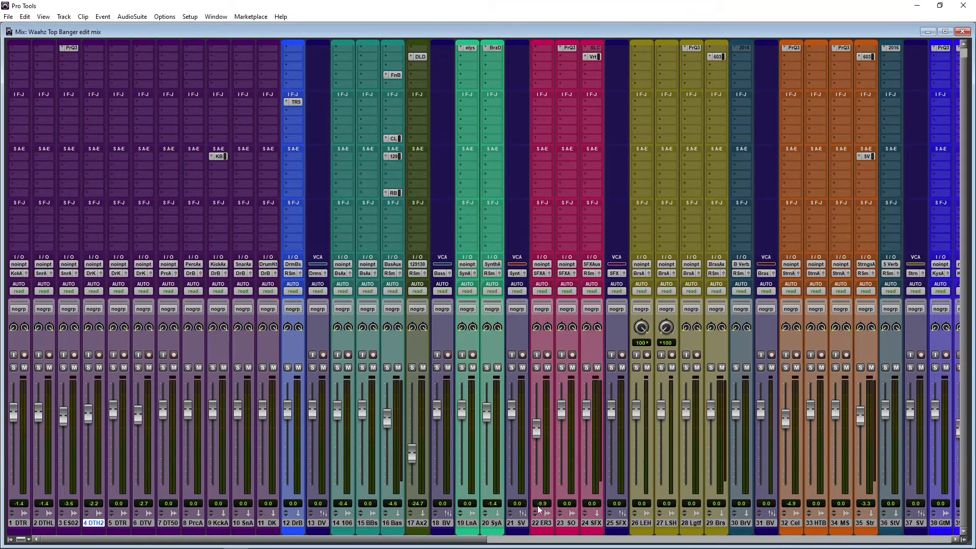
pyautogui.doubleClick(643, 523)
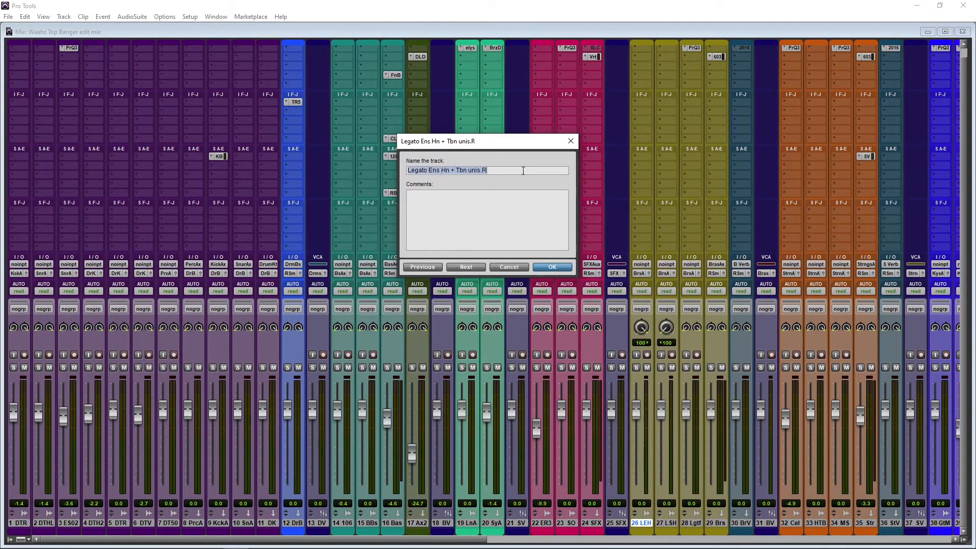
pyautogui.click(570, 141)
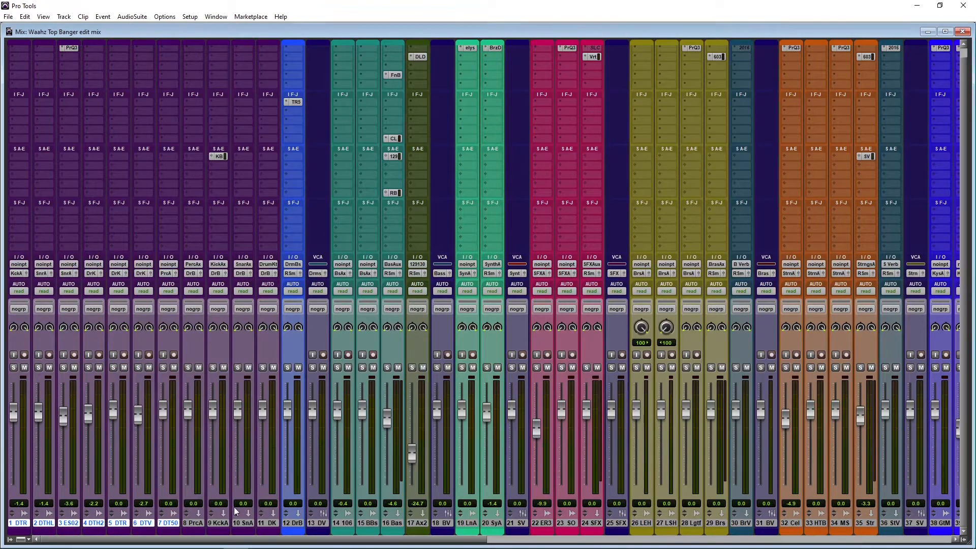
# - Select the Drum Kit Aux track, the brass reverb track 30, and the whole range of effects tracks 61 to 73 in turn
pyautogui.keyDown('ctrl'); pyautogui.click(265, 523); pyautogui.keyUp('ctrl')
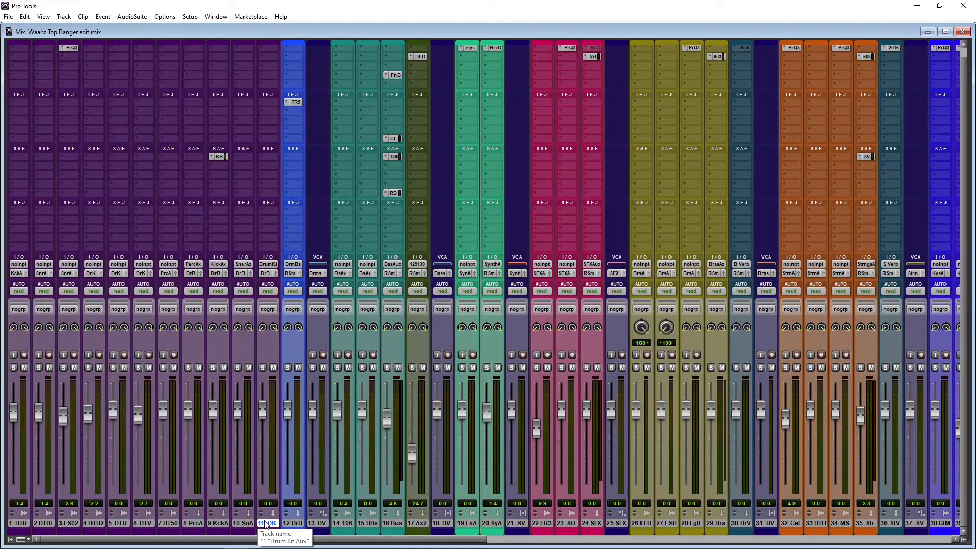
pyautogui.click(745, 525)
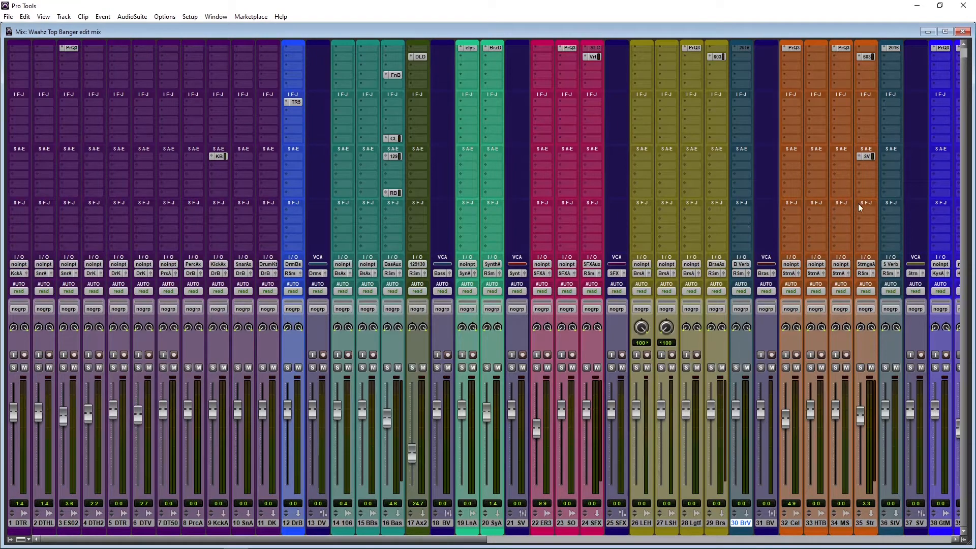
pyautogui.moveTo(442, 539); pyautogui.dragTo(905, 541)
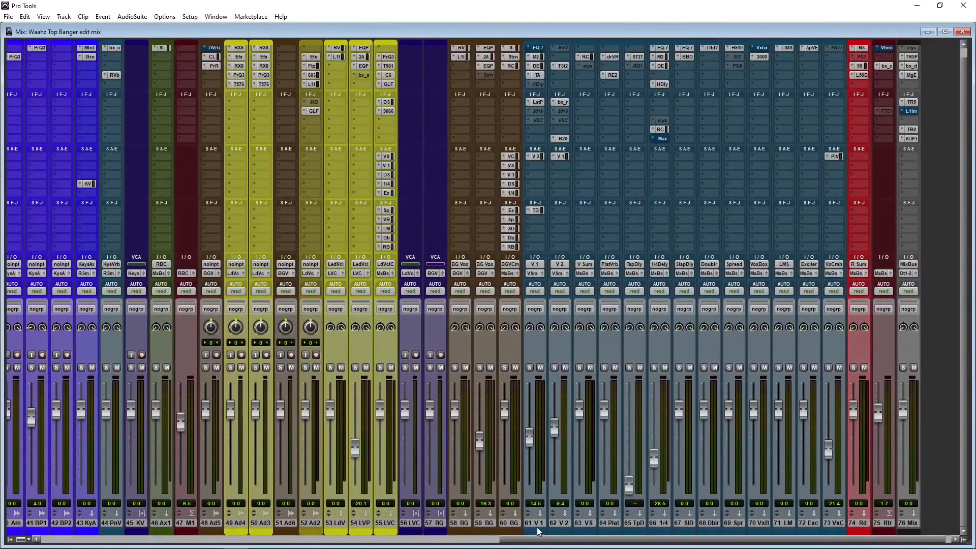
pyautogui.click(568, 523)
pyautogui.keyDown('shift'); pyautogui.click(838, 524); pyautogui.keyUp('shift')
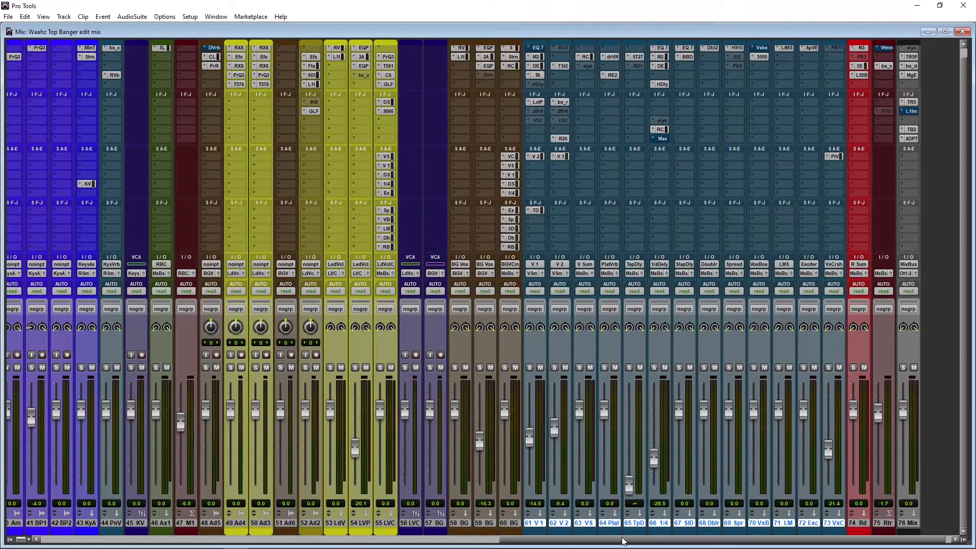
# - Hide the brass reverb track 30 and make it inactive
pyautogui.moveTo(624, 541); pyautogui.dragTo(216, 544)
pyautogui.click(458, 525)
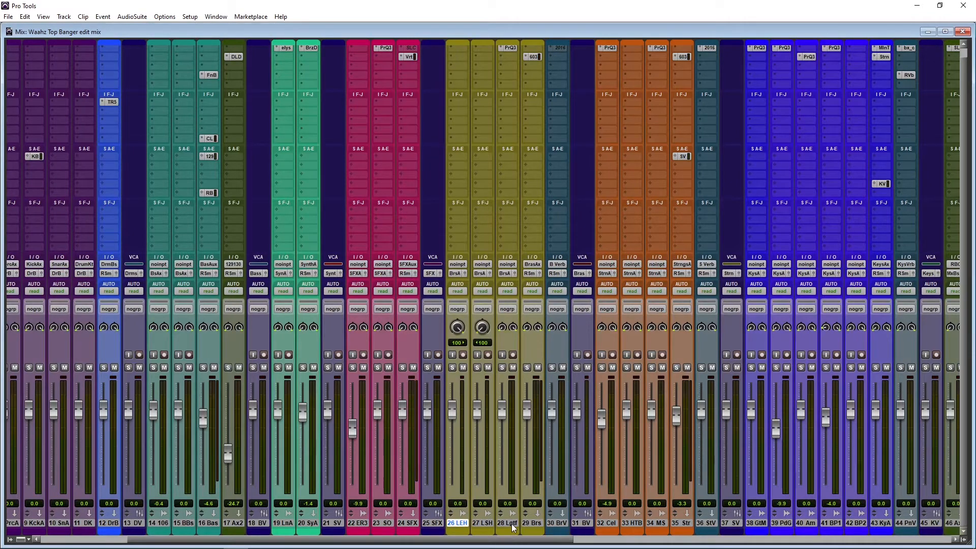
pyautogui.click(512, 524)
pyautogui.click(561, 526)
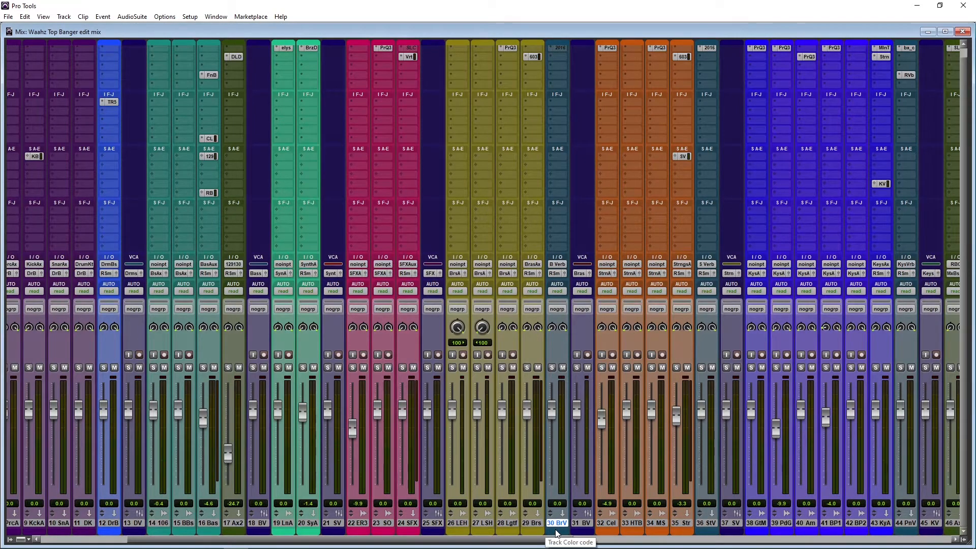
pyautogui.scroll(1, 562, 124)
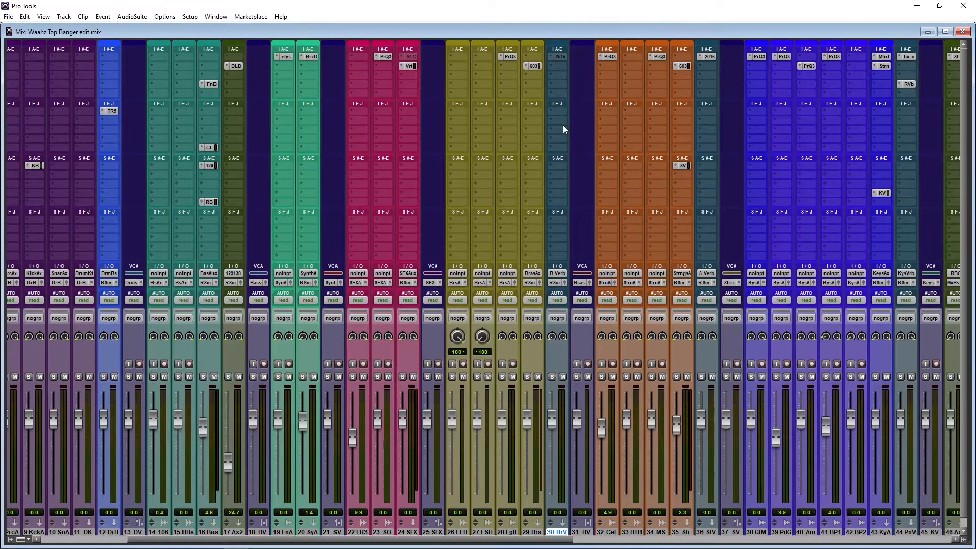
pyautogui.scroll(-1, 563, 124)
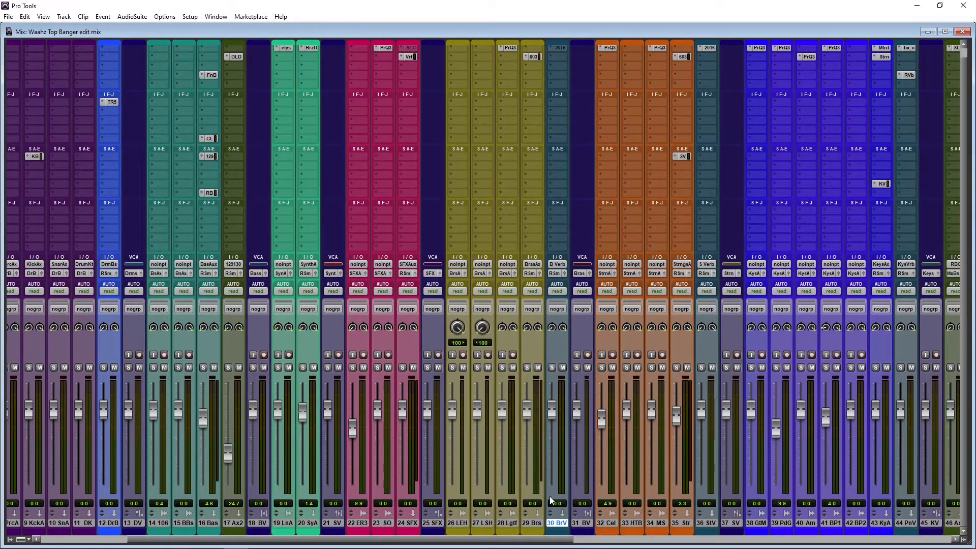
pyautogui.rightClick(556, 524)
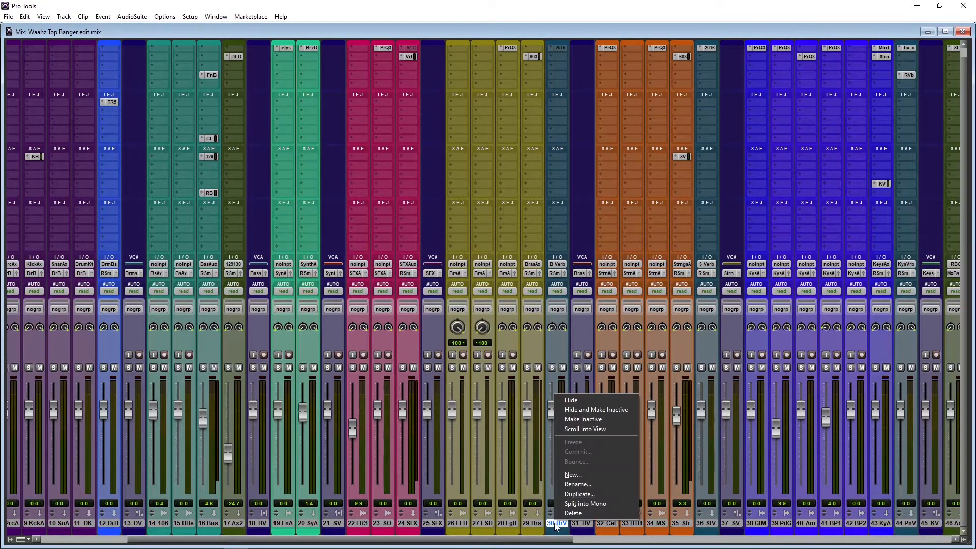
pyautogui.click(592, 411)
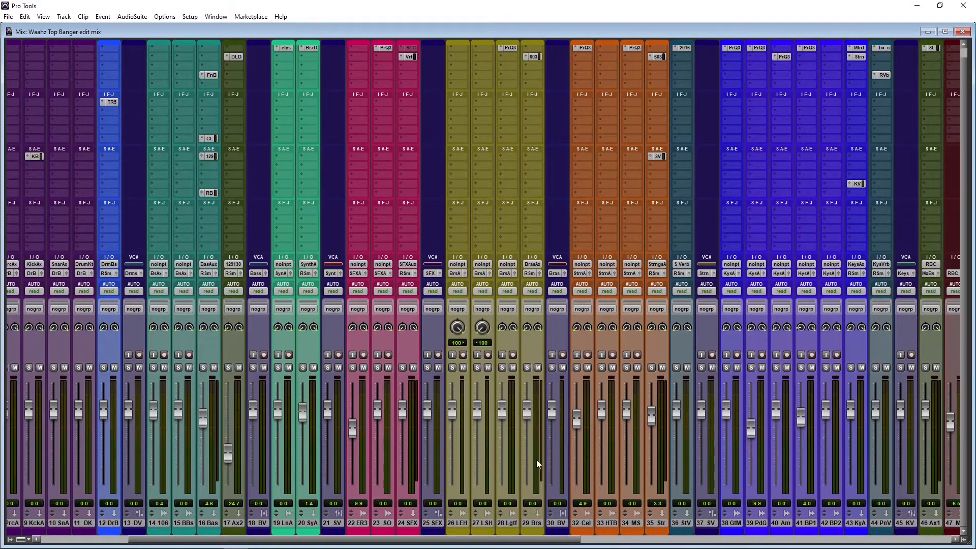
# - Reveal the inactive brass reverb track from the track list, hide it again and close the list
pyautogui.click(10, 539)
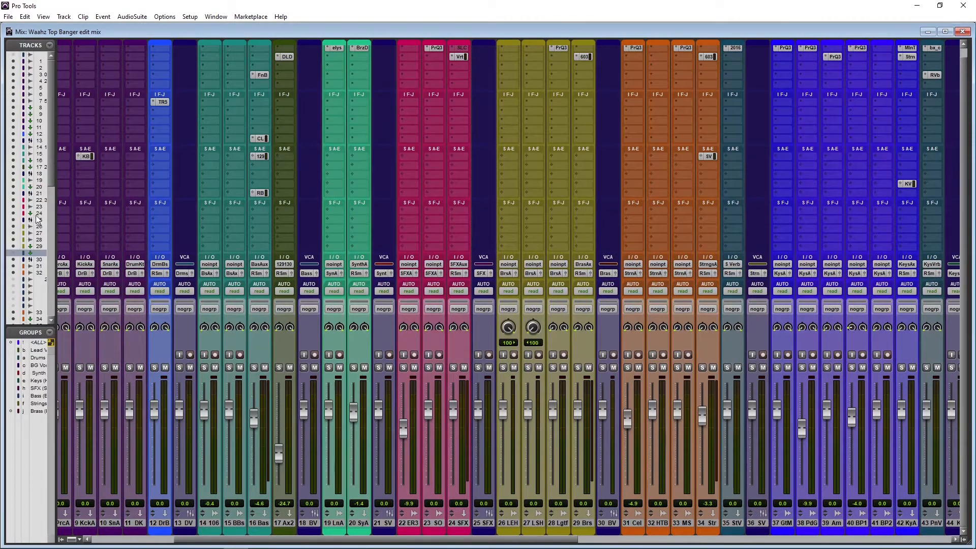
pyautogui.click(14, 253)
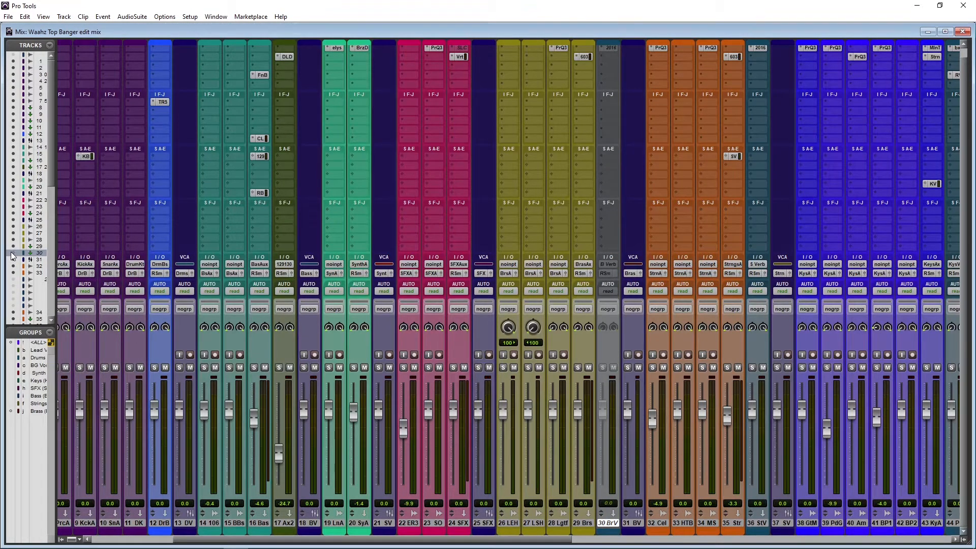
pyautogui.click(13, 253)
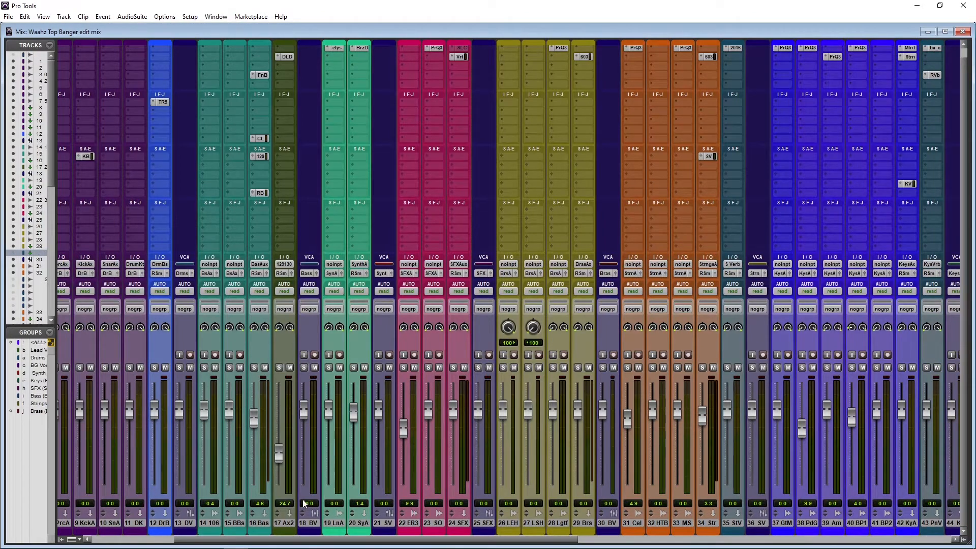
pyautogui.moveTo(297, 539); pyautogui.dragTo(370, 545)
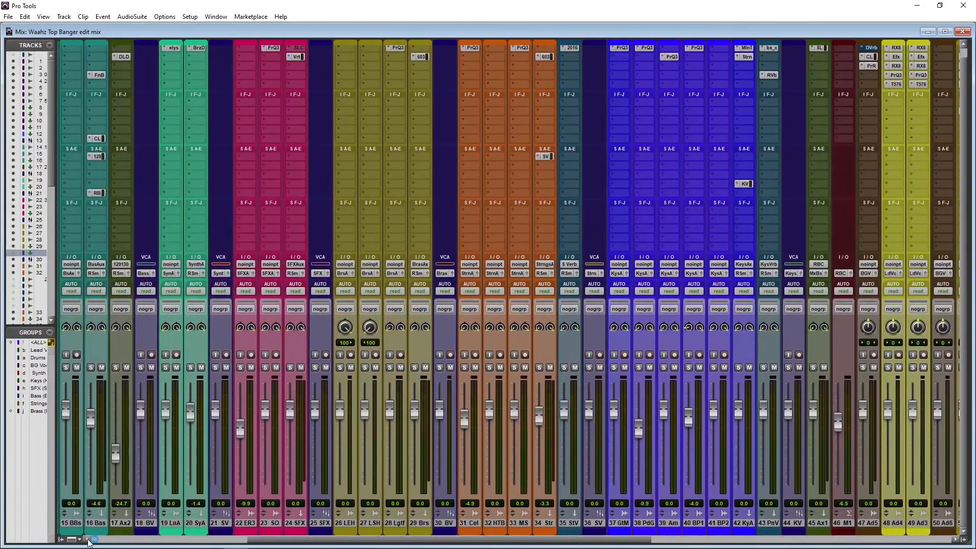
pyautogui.click(61, 540)
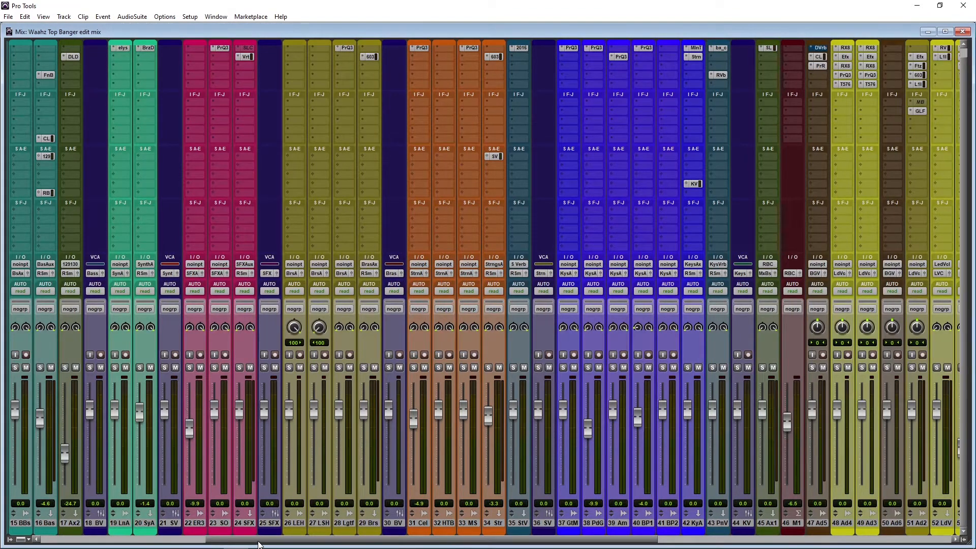
# - Color the keys tracks 37 to 42 light blue
pyautogui.moveTo(259, 542); pyautogui.dragTo(287, 542)
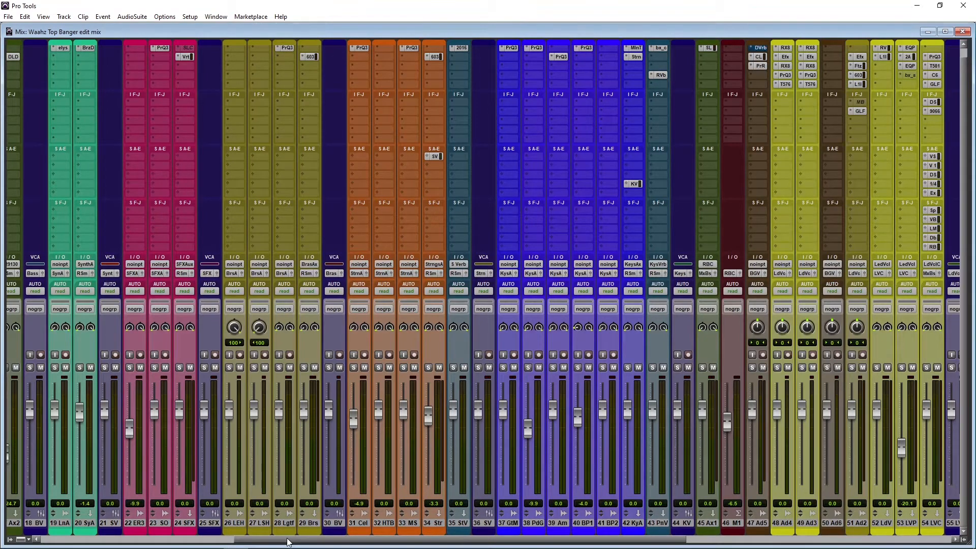
pyautogui.click(508, 523)
pyautogui.keyDown('shift'); pyautogui.click(633, 524); pyautogui.keyUp('shift')
pyautogui.doubleClick(629, 536)
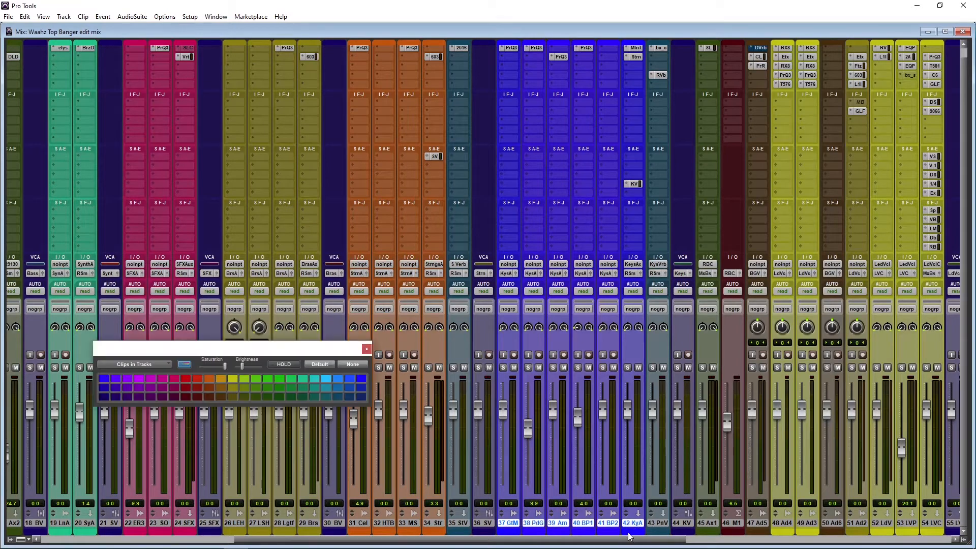
pyautogui.click(326, 378)
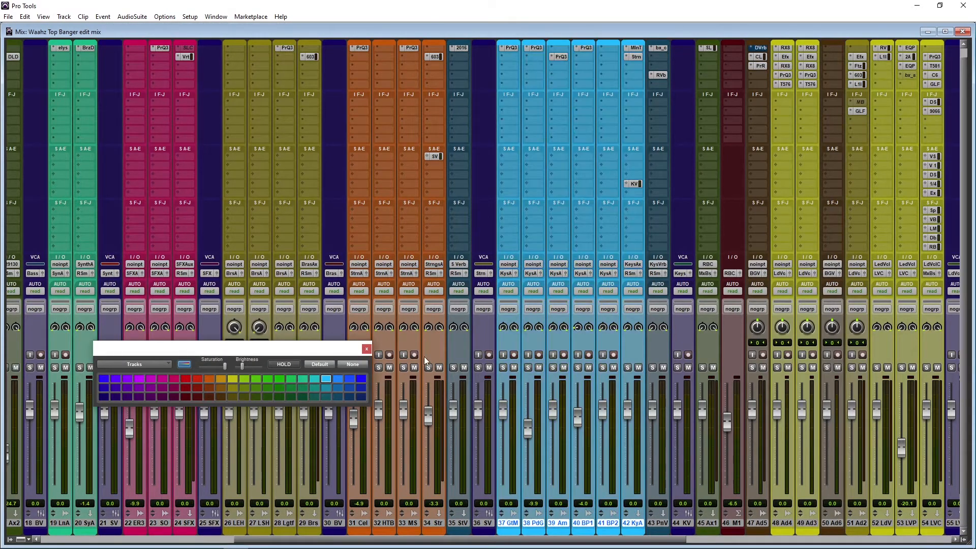
pyautogui.click(366, 349)
# - Color the strings tracks 31 to 34 dark magenta
pyautogui.click(357, 523)
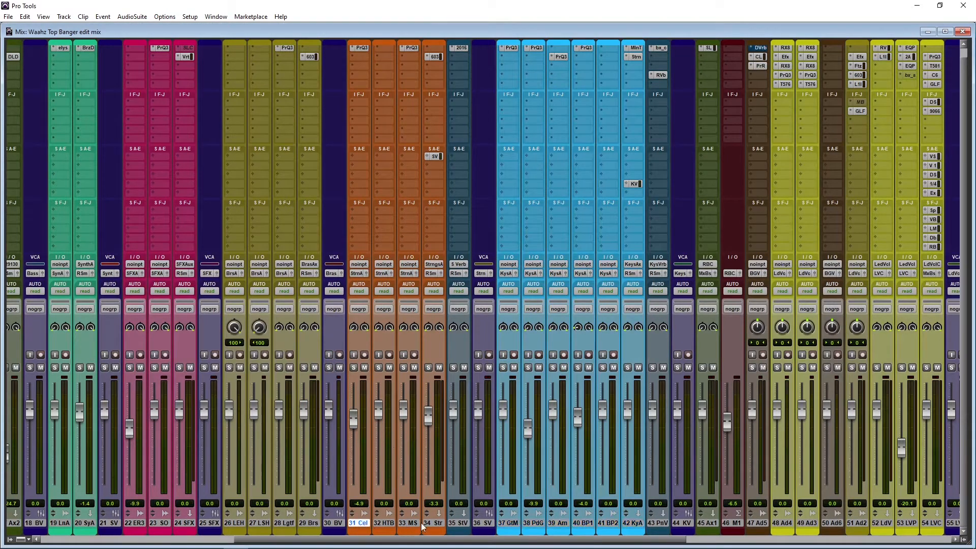
pyautogui.keyDown('shift'); pyautogui.click(431, 524); pyautogui.keyUp('shift')
pyautogui.doubleClick(433, 536)
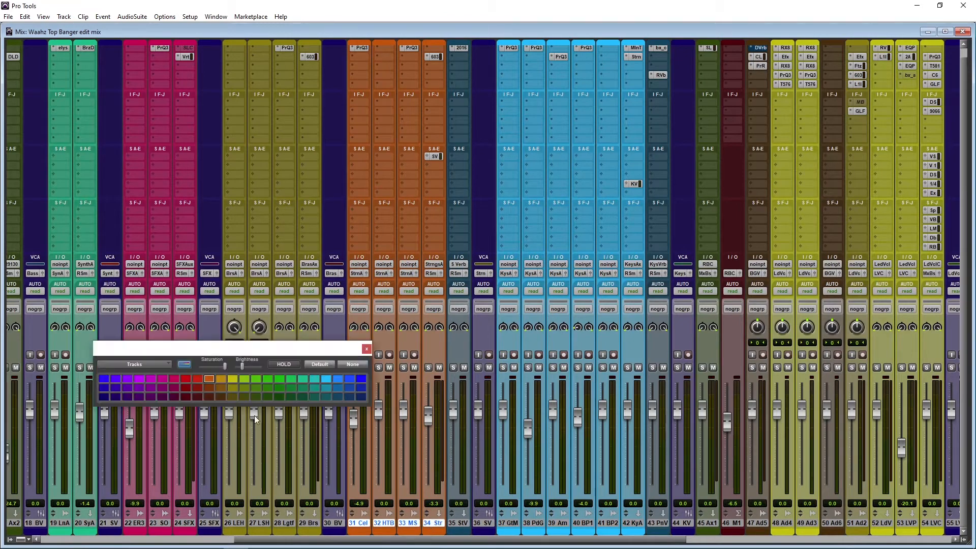
pyautogui.click(174, 388)
pyautogui.click(366, 349)
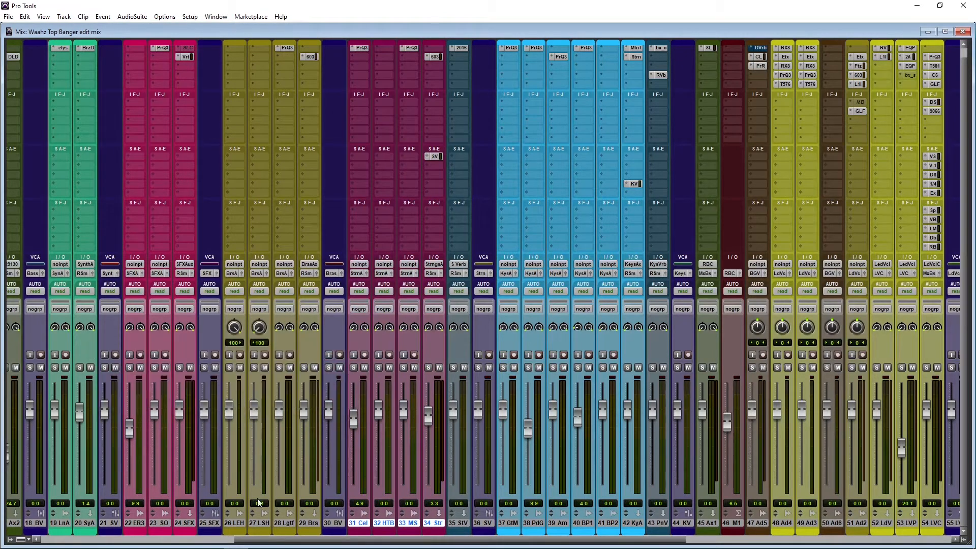
# - Color the brass tracks 26 to 29 bright blue as a trial, and settle on dark purple
pyautogui.click(235, 523)
pyautogui.keyDown('shift'); pyautogui.click(308, 523); pyautogui.keyUp('shift')
pyautogui.doubleClick(309, 536)
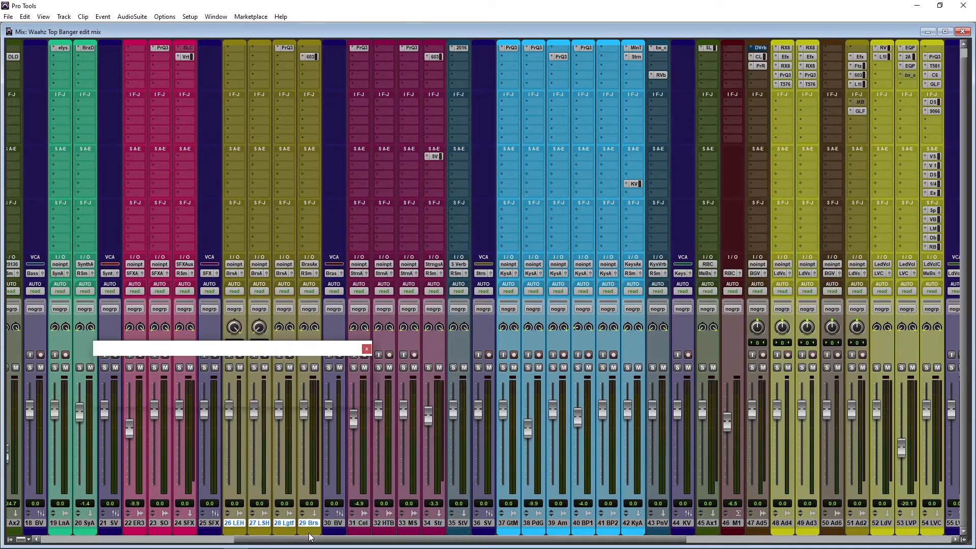
pyautogui.click(361, 379)
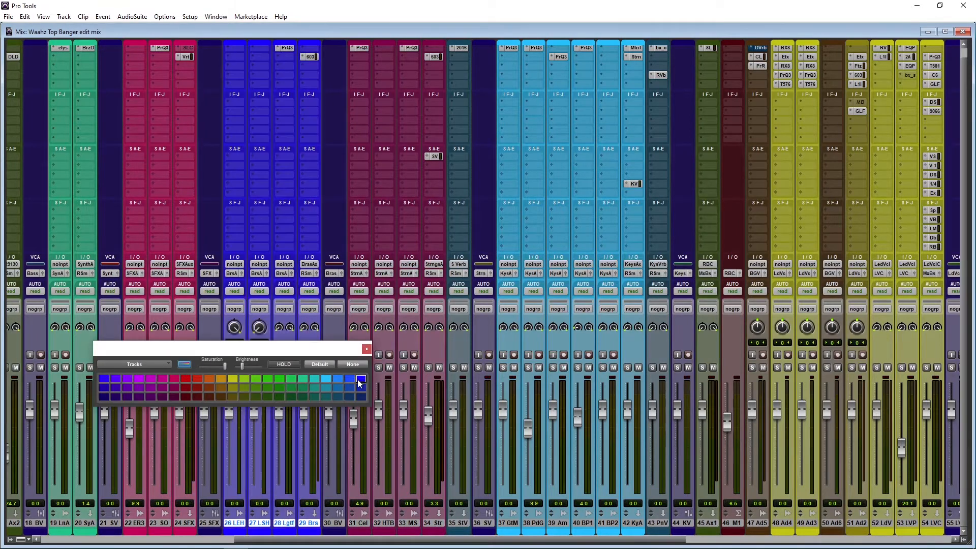
pyautogui.click(140, 398)
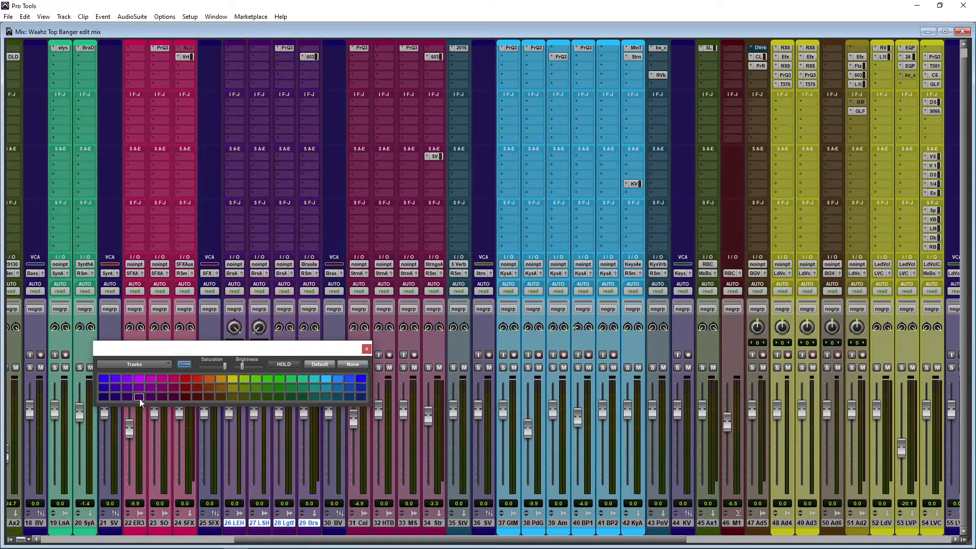
pyautogui.click(366, 349)
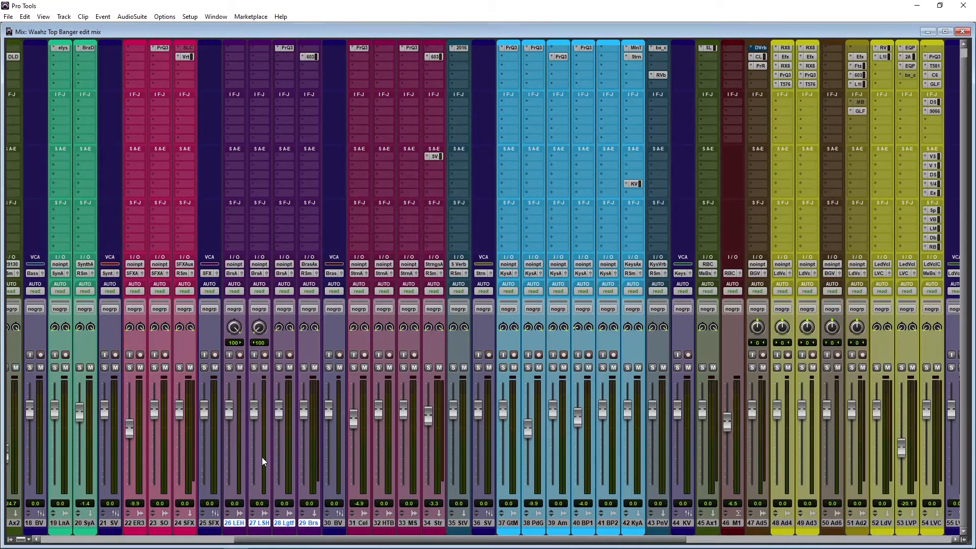
# - Remove the color from track 37 GtM by setting its track color to None
pyautogui.moveTo(256, 541); pyautogui.dragTo(415, 545)
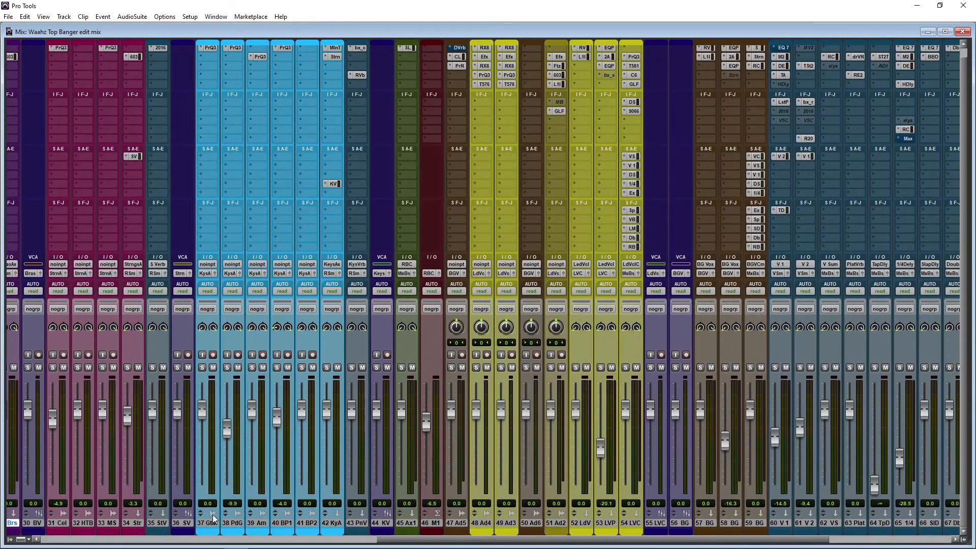
pyautogui.doubleClick(208, 532)
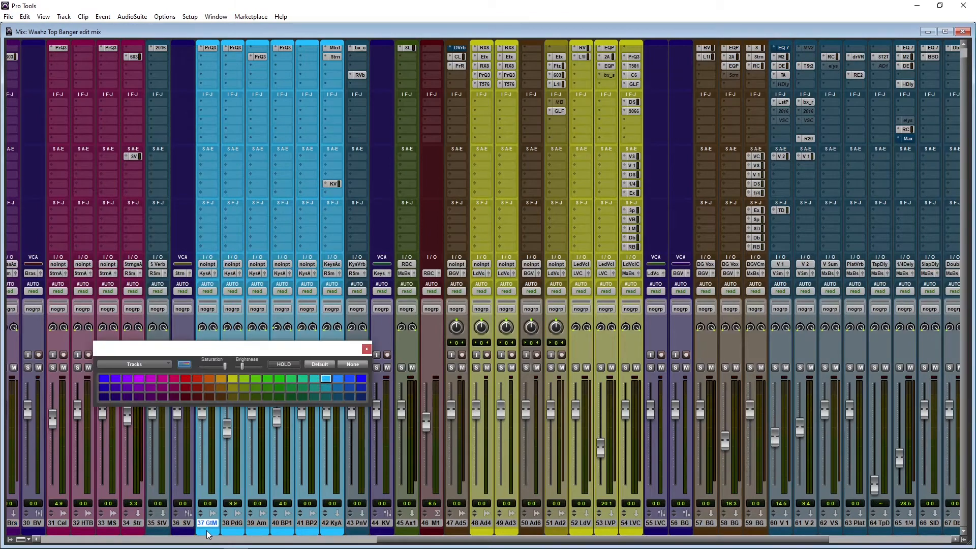
pyautogui.click(353, 365)
pyautogui.click(312, 434)
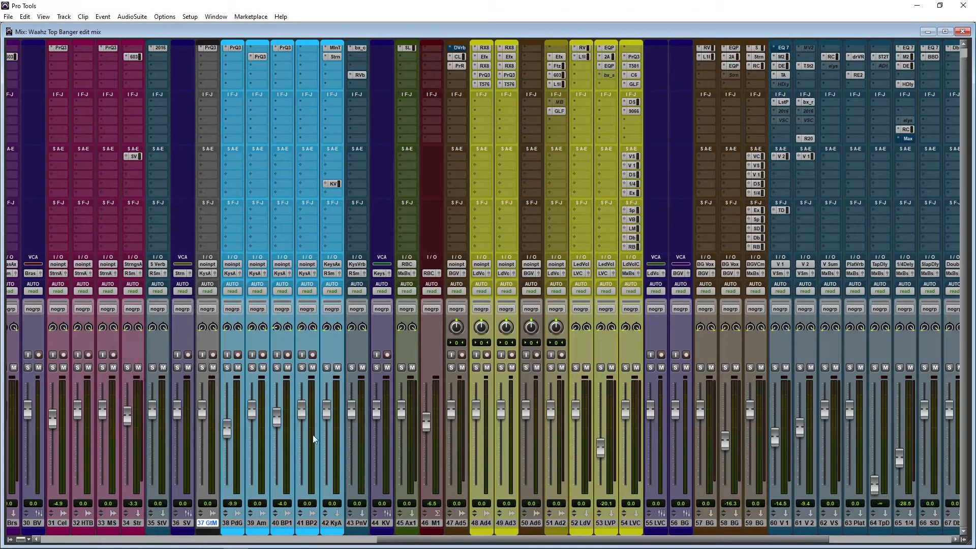
# - Remove the color from tracks 38 to 41 by setting their track color to None
pyautogui.click(237, 523)
pyautogui.keyDown('shift'); pyautogui.click(307, 524); pyautogui.keyUp('shift')
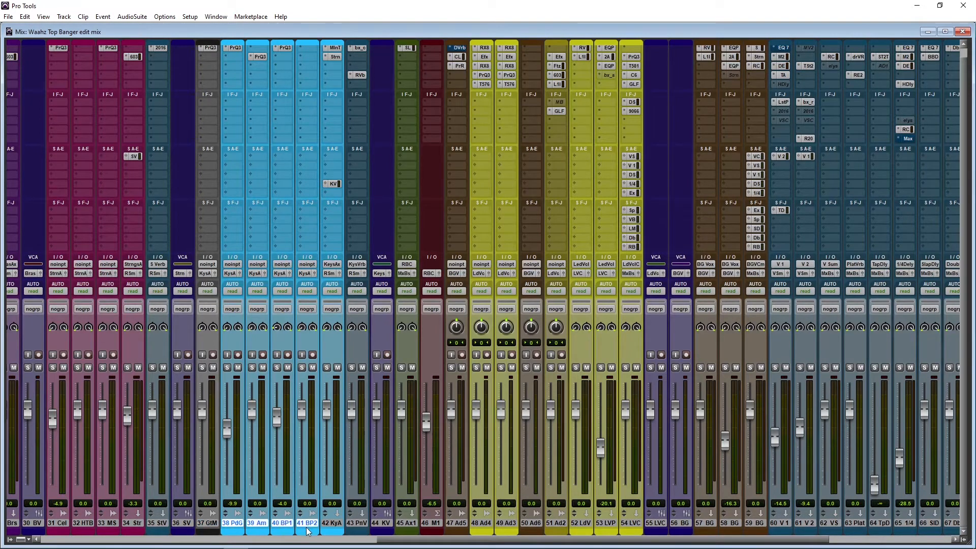
pyautogui.doubleClick(307, 532)
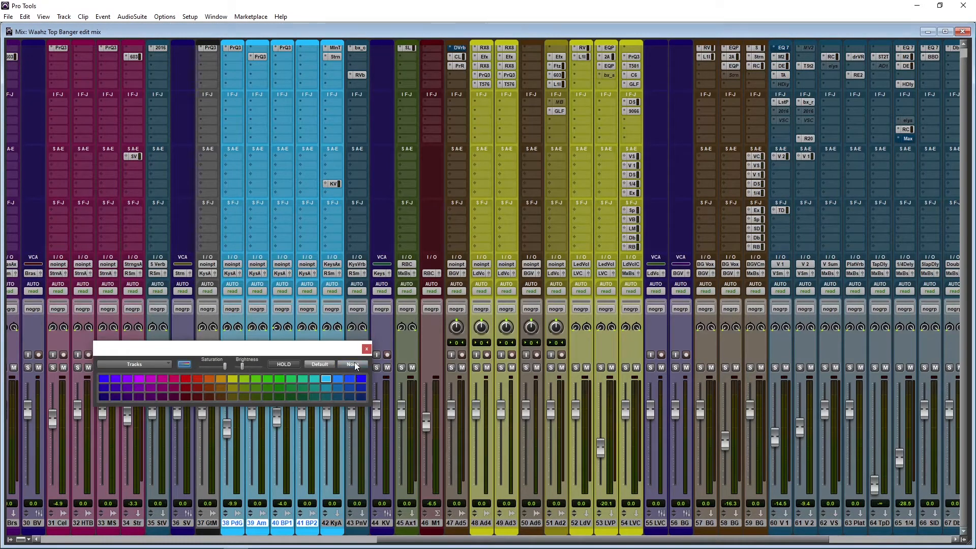
pyautogui.click(352, 365)
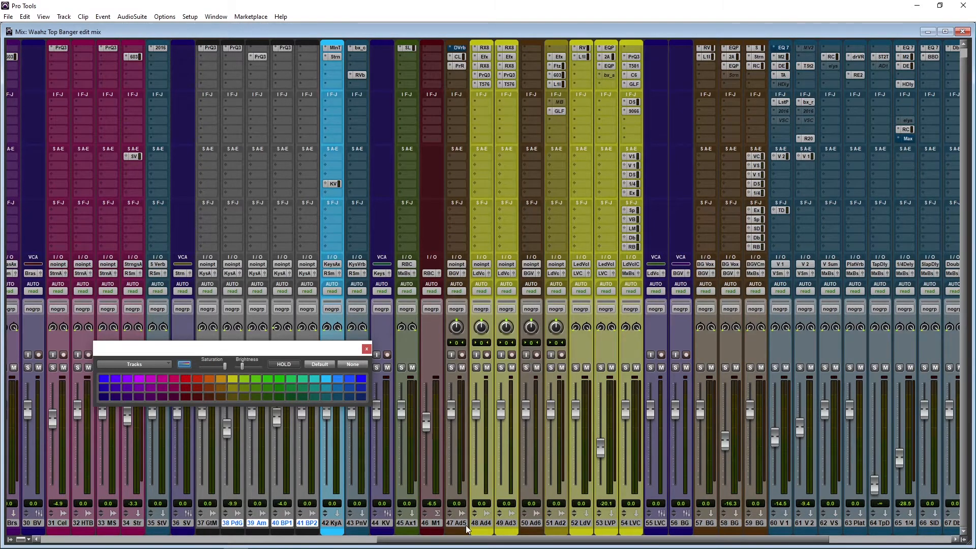
pyautogui.moveTo(463, 539); pyautogui.dragTo(594, 548)
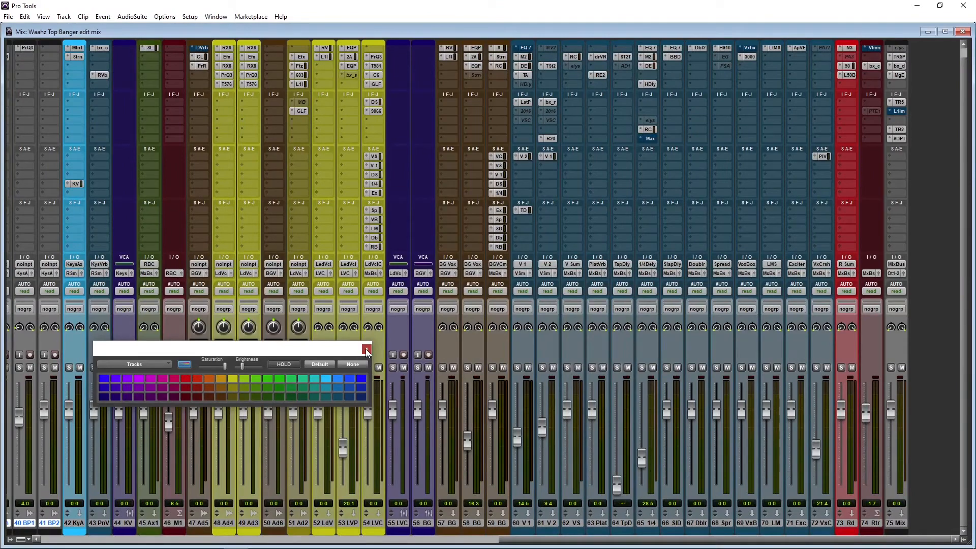
pyautogui.click(365, 349)
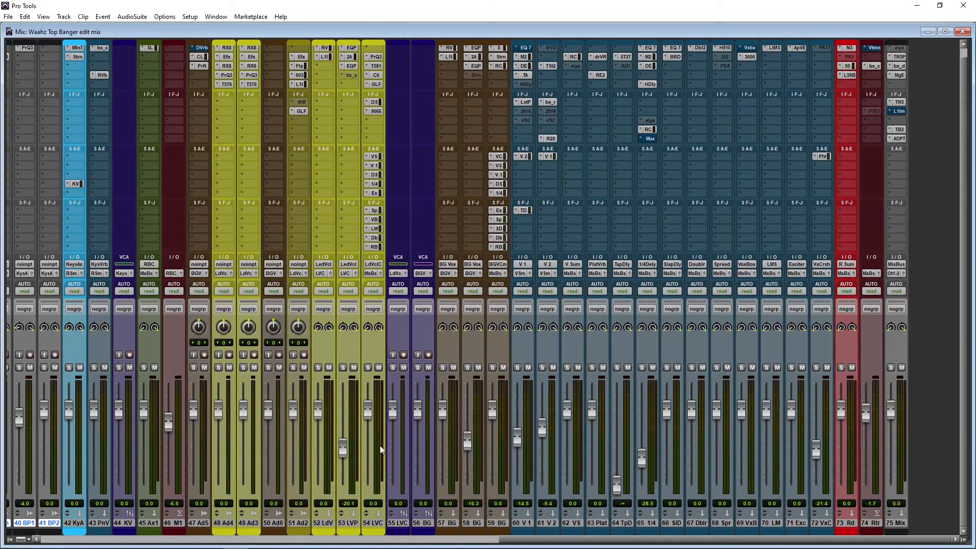
# - Show the track and group lists and examine the Lead Vocals group's members and VCA assignment in Modify Groups without changing them
pyautogui.moveTo(512, 542); pyautogui.dragTo(262, 543)
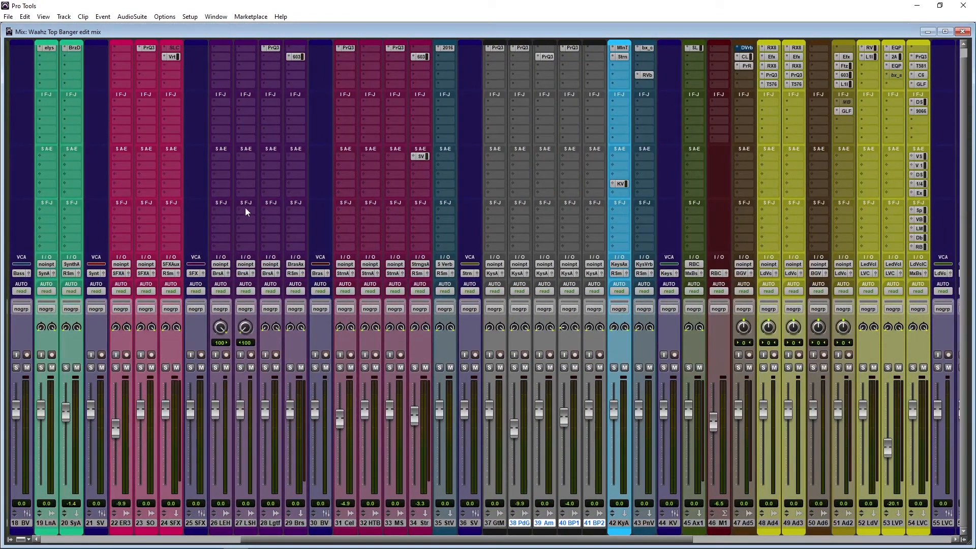
pyautogui.moveTo(326, 543); pyautogui.dragTo(501, 545)
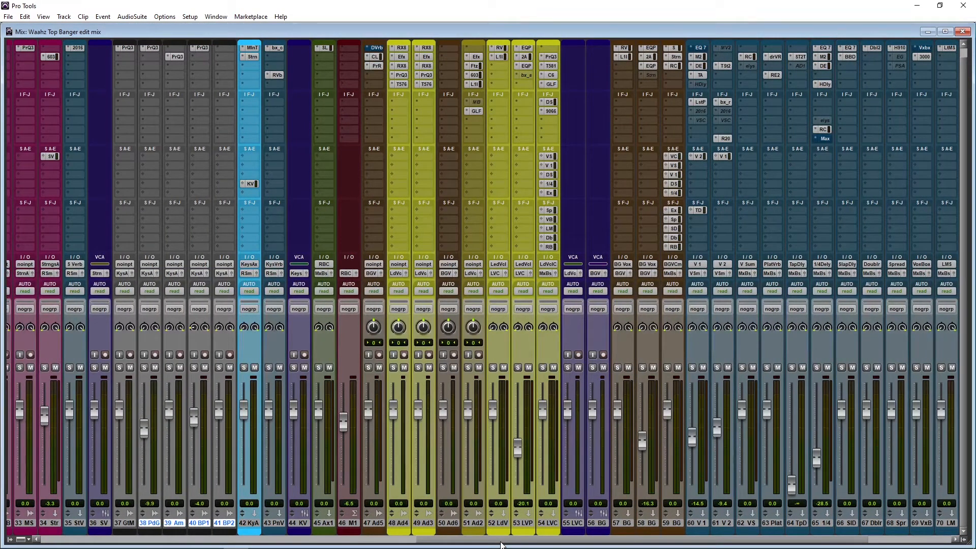
pyautogui.moveTo(501, 545); pyautogui.dragTo(304, 545)
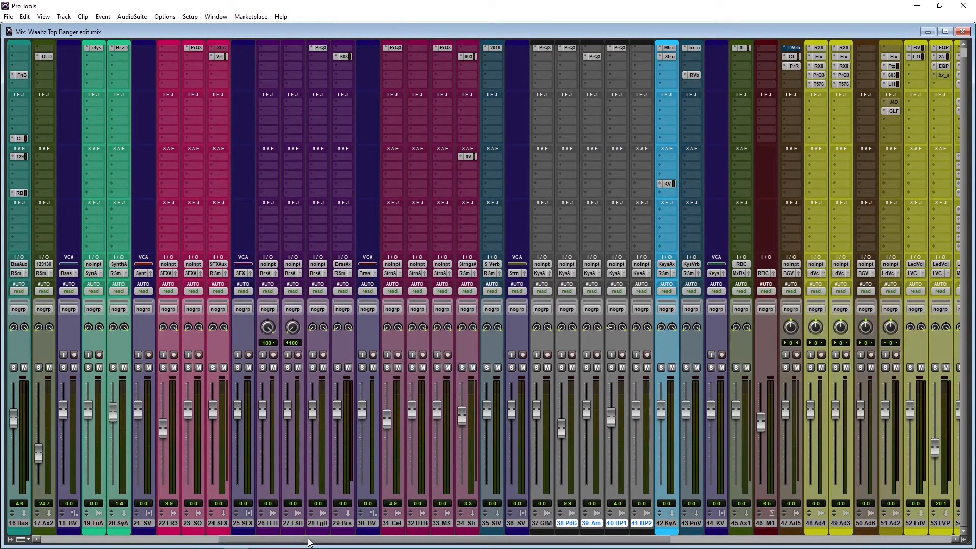
pyautogui.moveTo(308, 543); pyautogui.dragTo(124, 545)
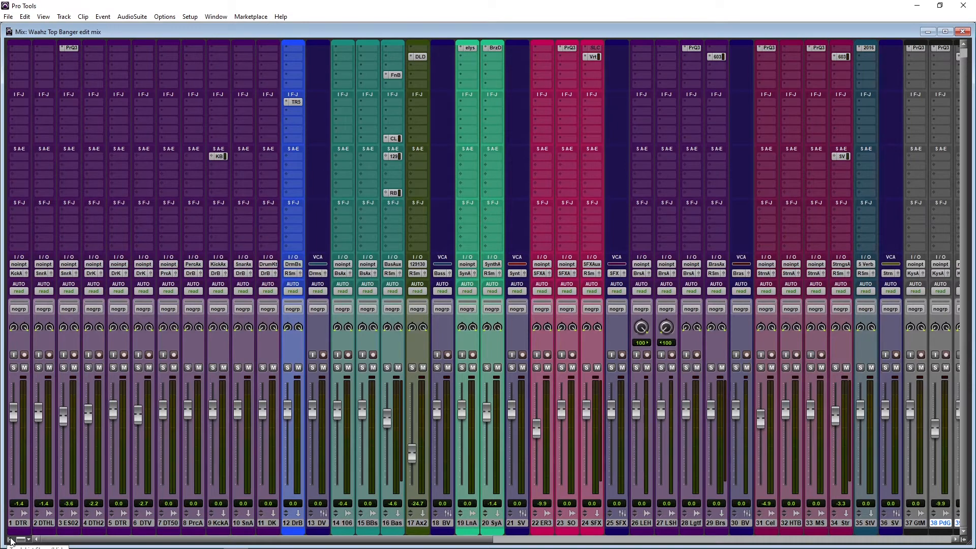
pyautogui.click(10, 540)
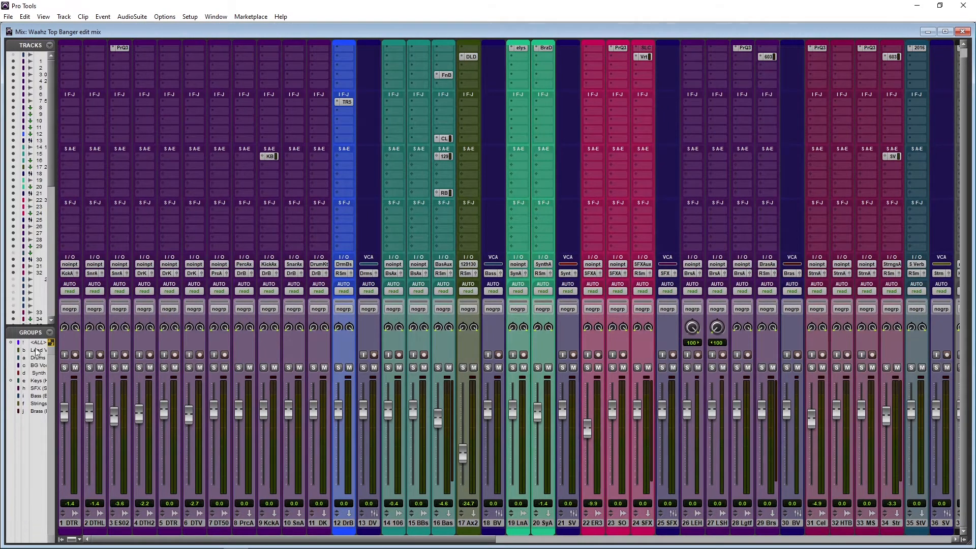
pyautogui.click(48, 333)
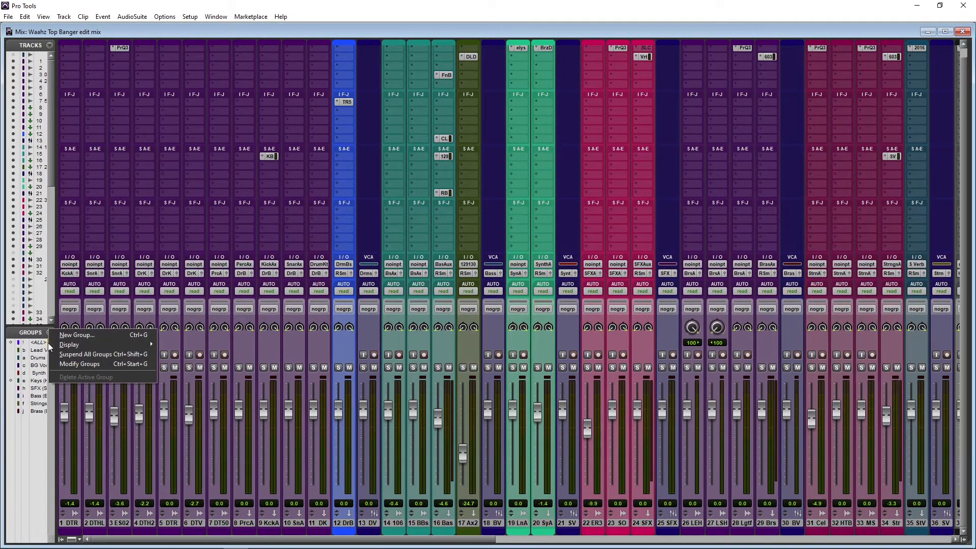
pyautogui.click(83, 364)
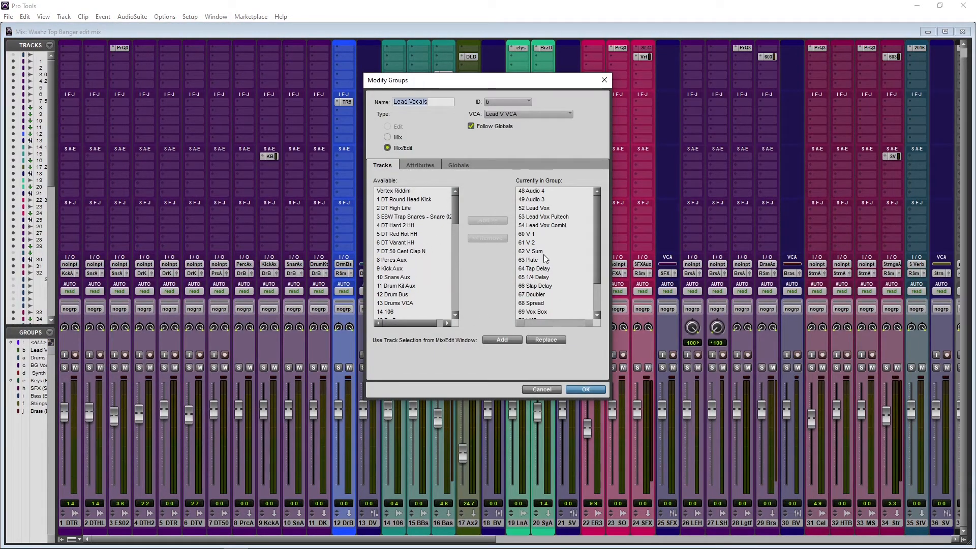
pyautogui.click(546, 392)
# - Audition the brass and keys groups one after the other by soloing their VCA tracks 30 and 44 during playback, clearing each solo
pyautogui.moveTo(412, 543); pyautogui.dragTo(629, 545)
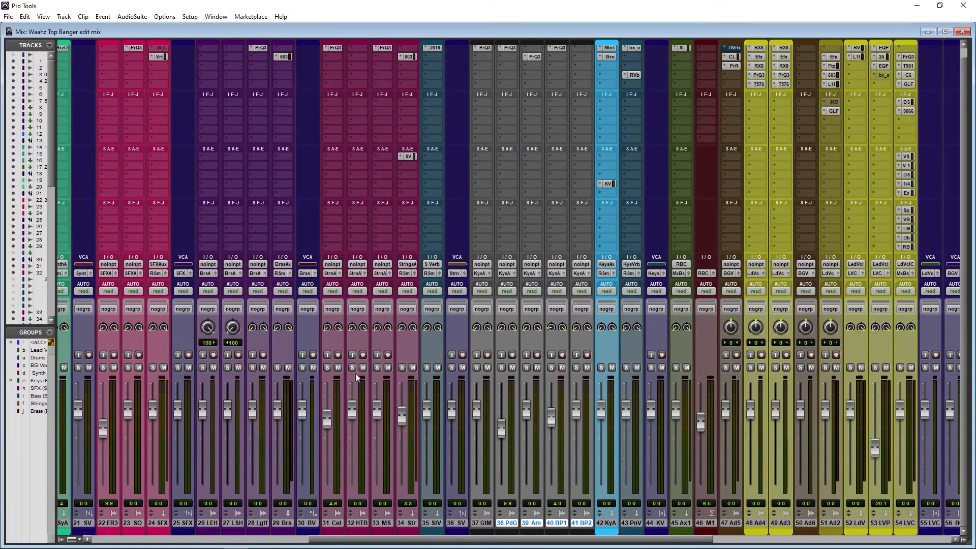
pyautogui.click(302, 367)
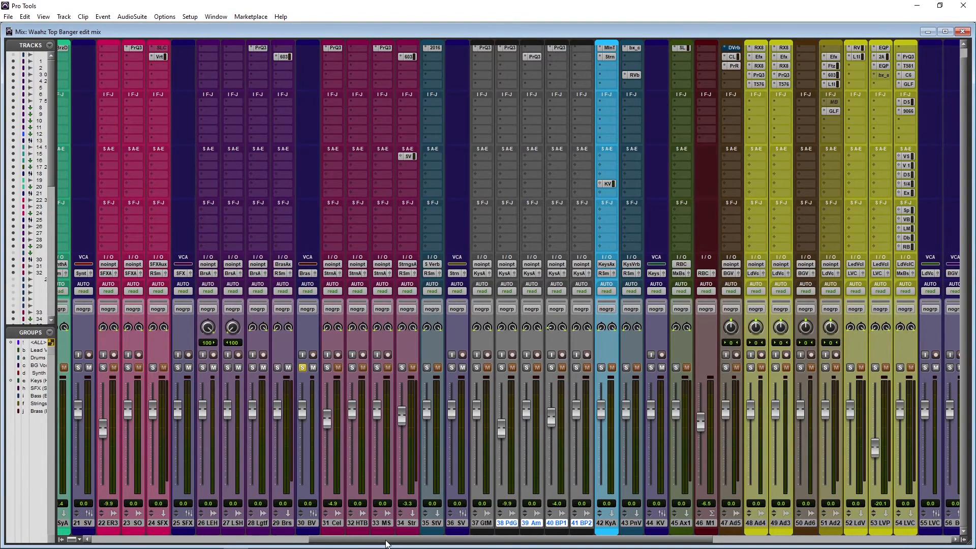
pyautogui.moveTo(388, 543); pyautogui.dragTo(348, 542)
pyautogui.press('space')
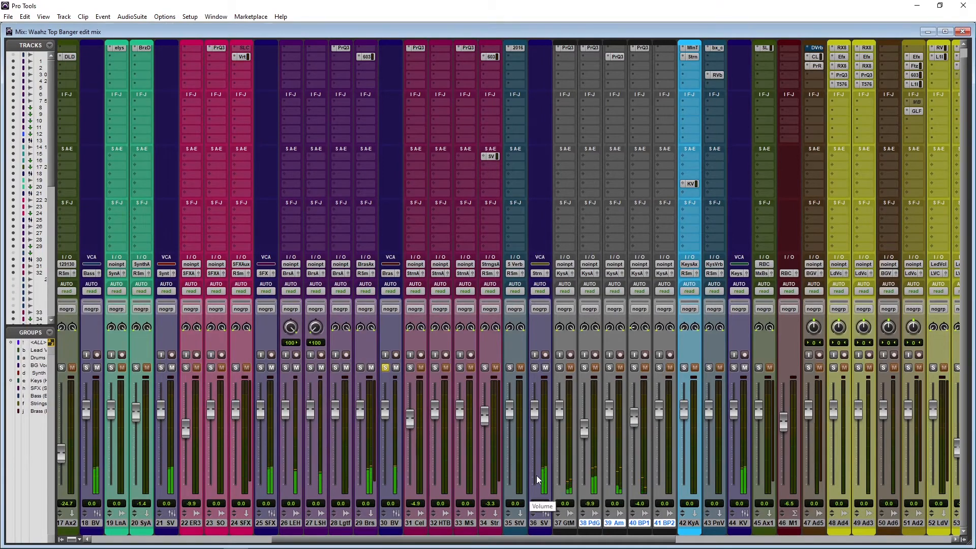
pyautogui.click(385, 367)
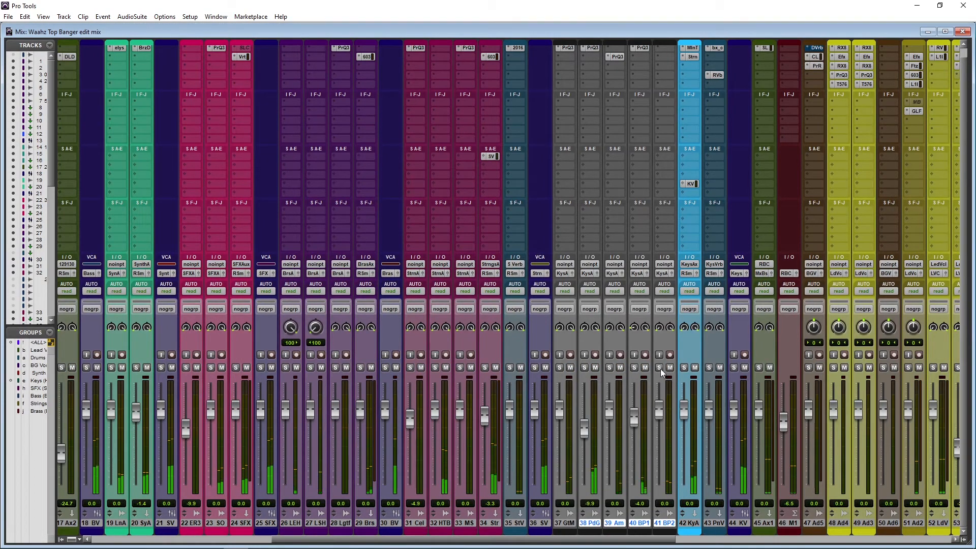
pyautogui.click(734, 367)
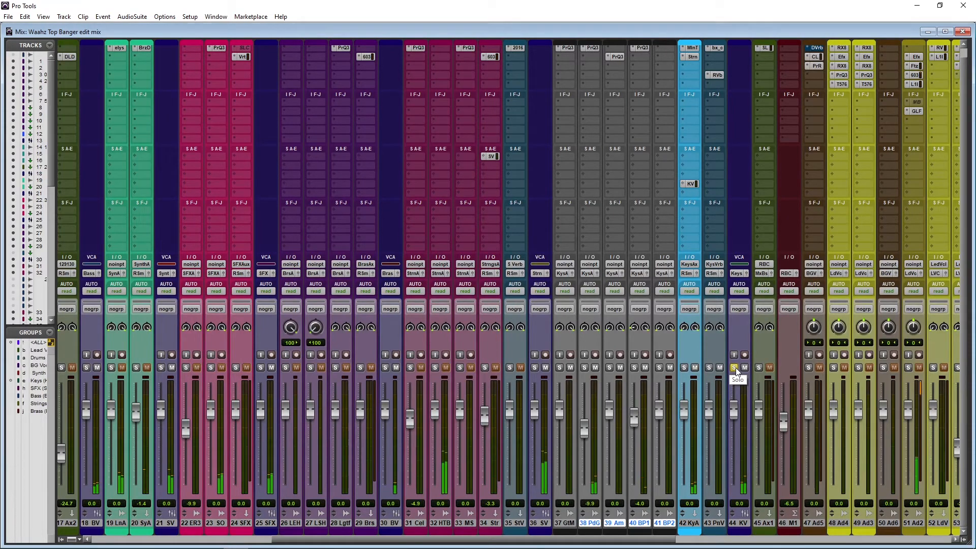
pyautogui.click(735, 369)
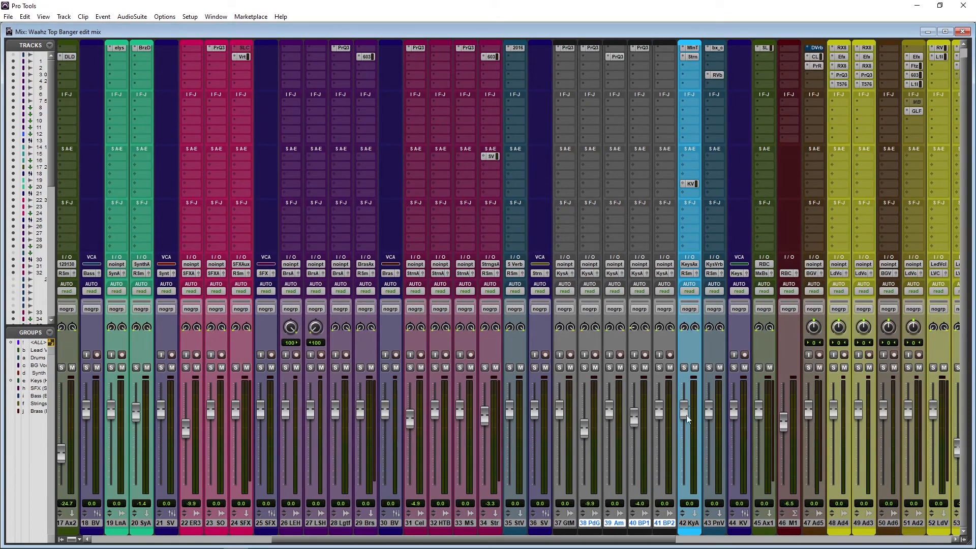
# - Color the keys tracks 37 to 41 bright deep blue
pyautogui.keyDown('shift'); pyautogui.click(563, 523); pyautogui.keyUp('shift')
pyautogui.doubleClick(562, 532)
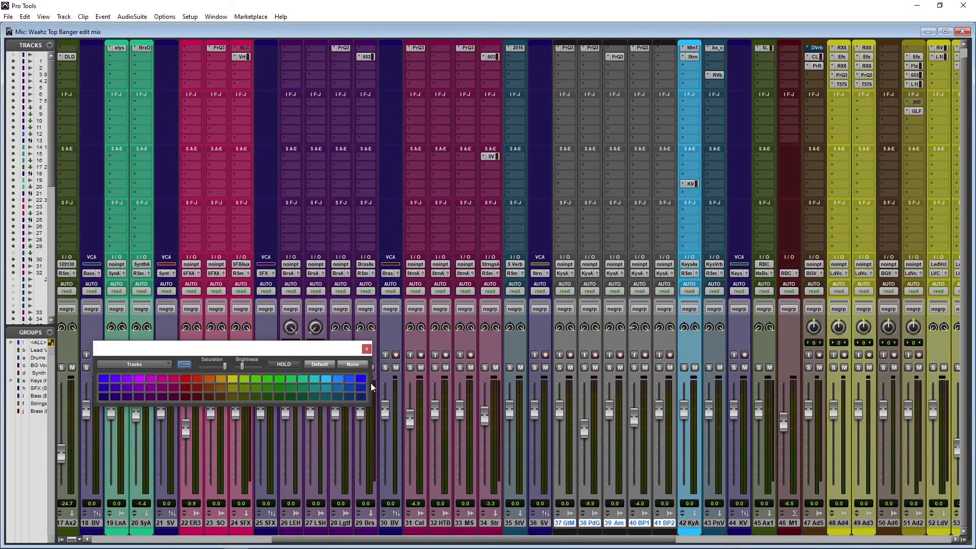
pyautogui.click(358, 379)
pyautogui.click(366, 349)
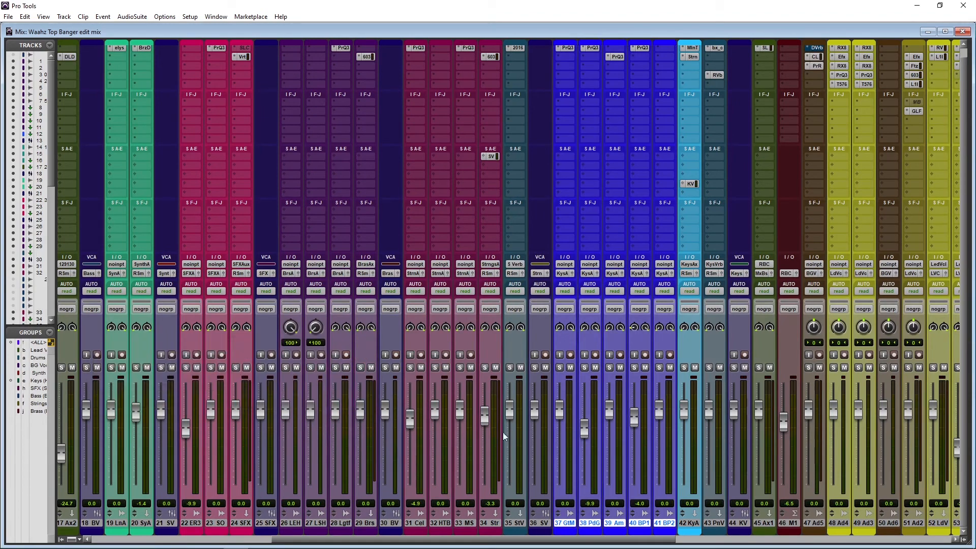
# - Color the strings tracks 31 to 34 orange
pyautogui.keyDown('ctrl'); pyautogui.click(484, 523); pyautogui.keyUp('ctrl')
pyautogui.keyDown('shift'); pyautogui.click(420, 527); pyautogui.keyUp('shift')
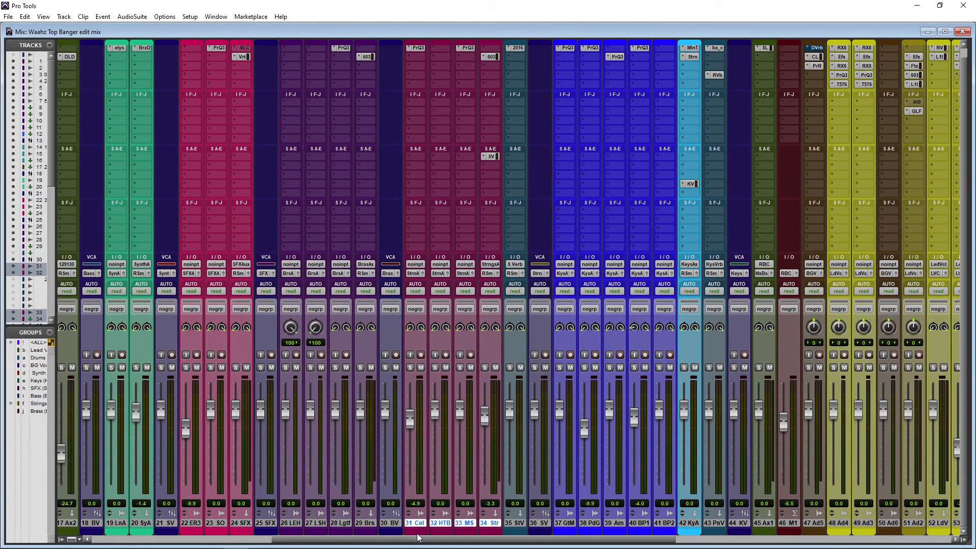
pyautogui.doubleClick(420, 532)
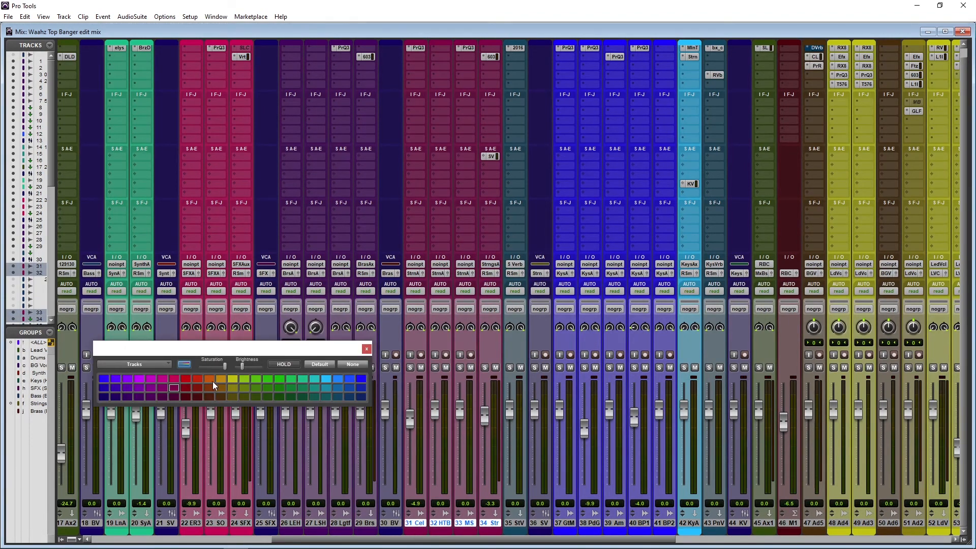
pyautogui.click(208, 379)
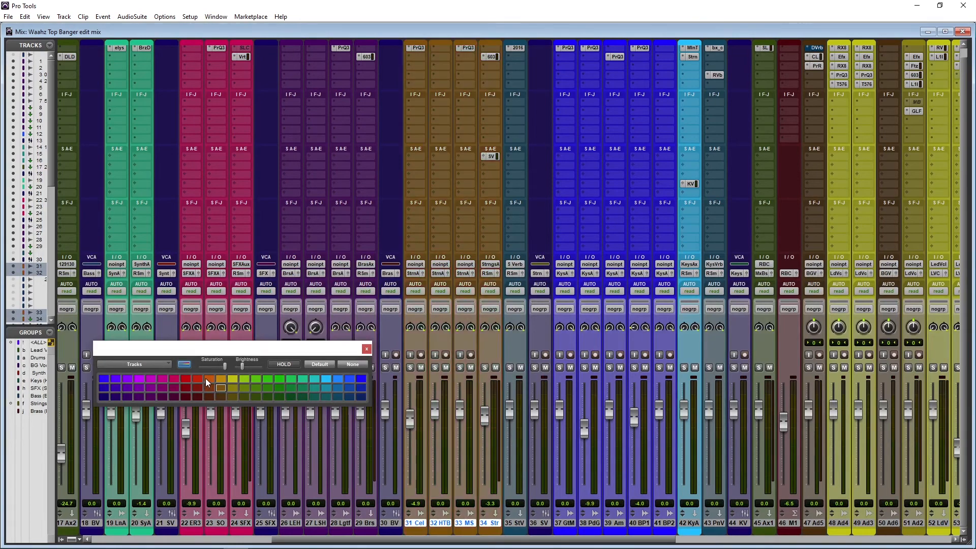
pyautogui.click(366, 350)
# - Color the brass tracks 26 to 29 olive yellow
pyautogui.click(365, 524)
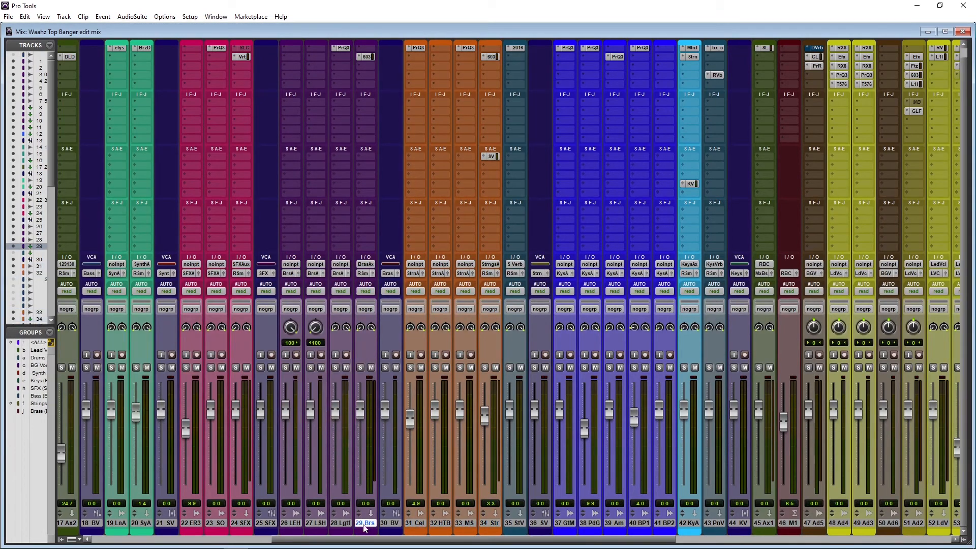
pyautogui.keyDown('shift'); pyautogui.click(288, 525); pyautogui.keyUp('shift')
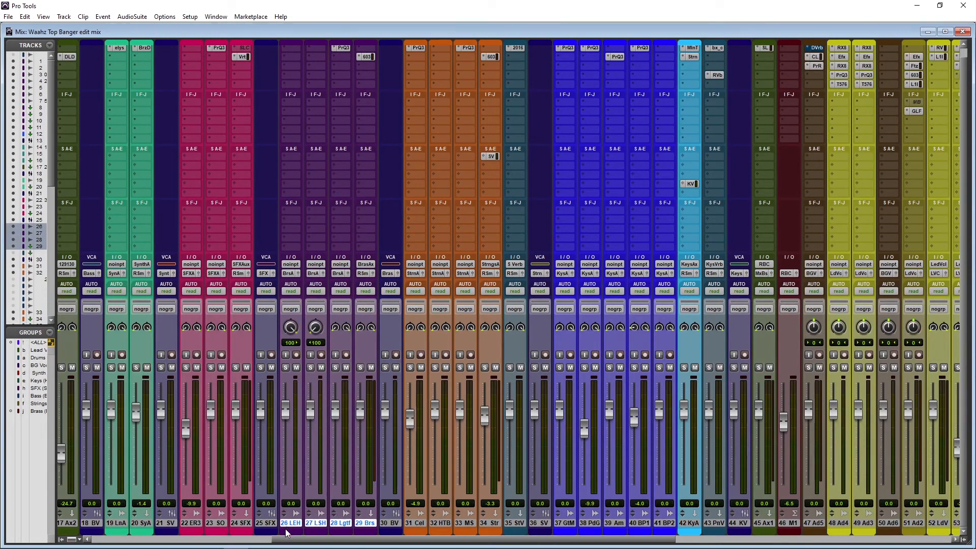
pyautogui.doubleClick(288, 532)
pyautogui.click(231, 387)
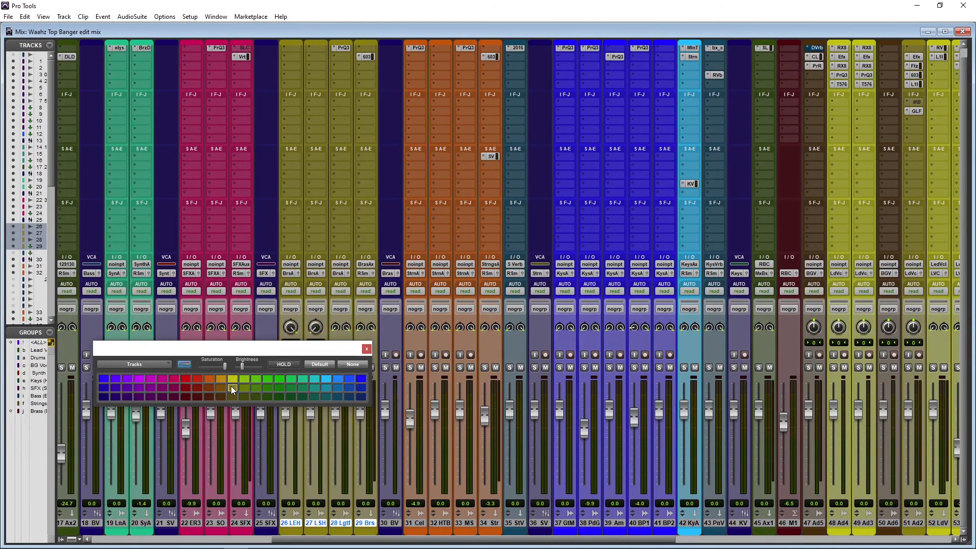
pyautogui.click(366, 349)
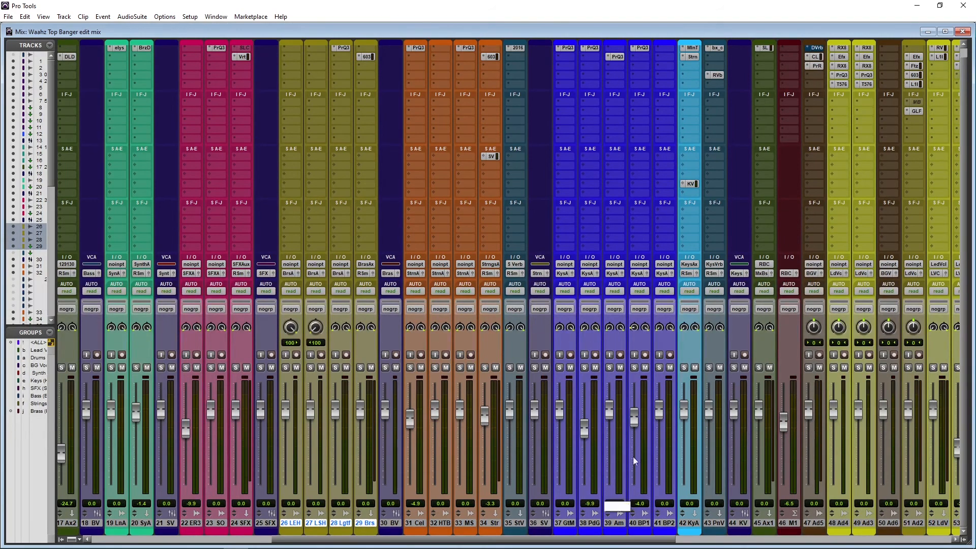
# - Review the color coding of the tracks across the whole mix, from the drums to the mix bus
pyautogui.click(689, 524)
pyautogui.click(666, 523)
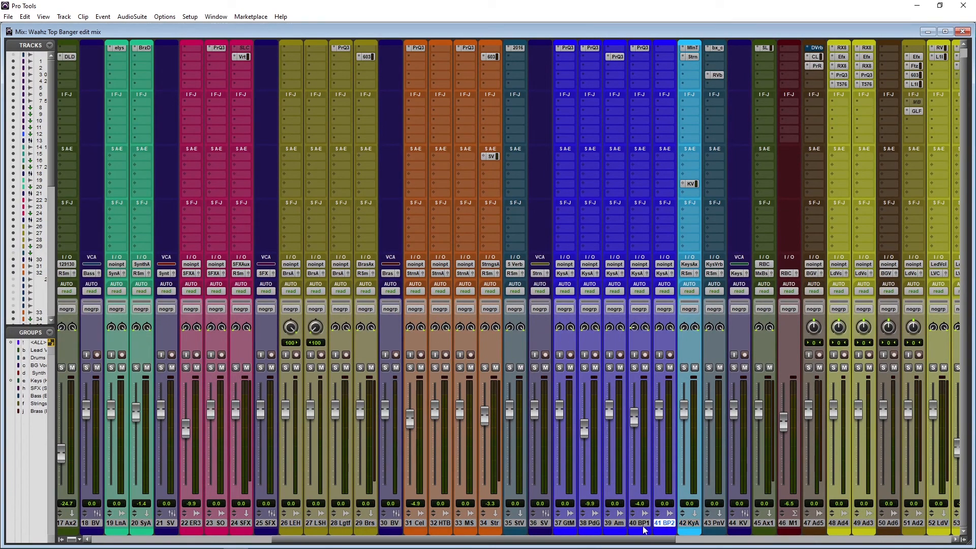
pyautogui.moveTo(503, 540); pyautogui.dragTo(779, 540)
pyautogui.click(848, 524)
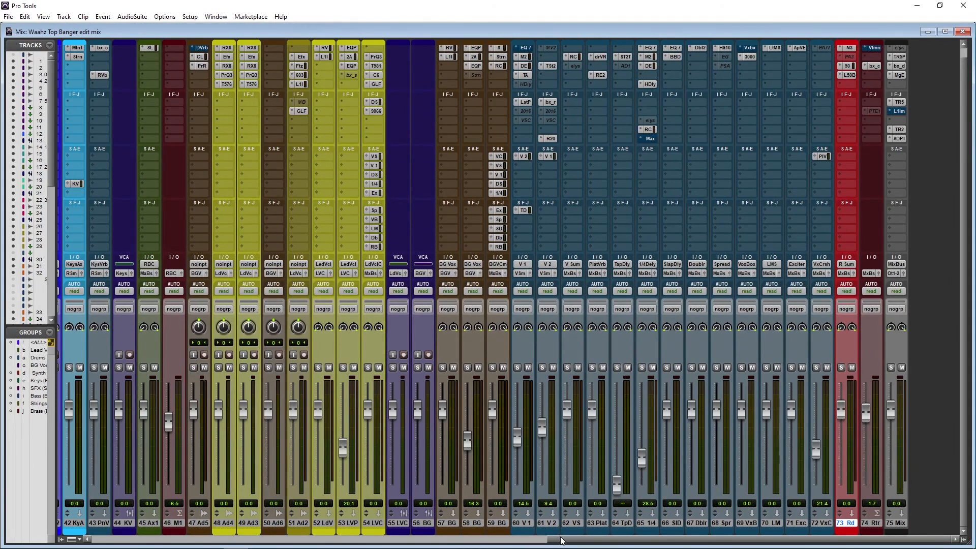
pyautogui.moveTo(562, 543); pyautogui.dragTo(111, 527)
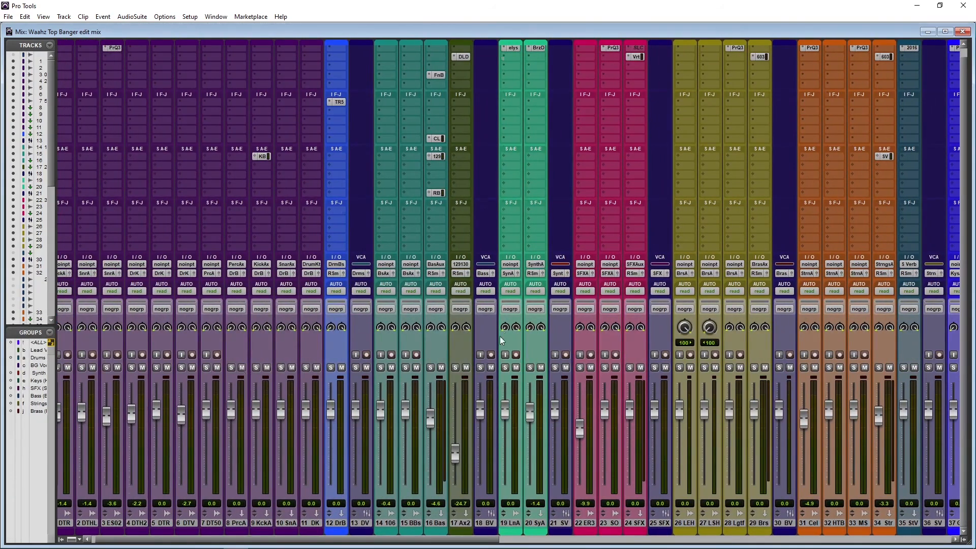
pyautogui.scroll(1, 500, 336)
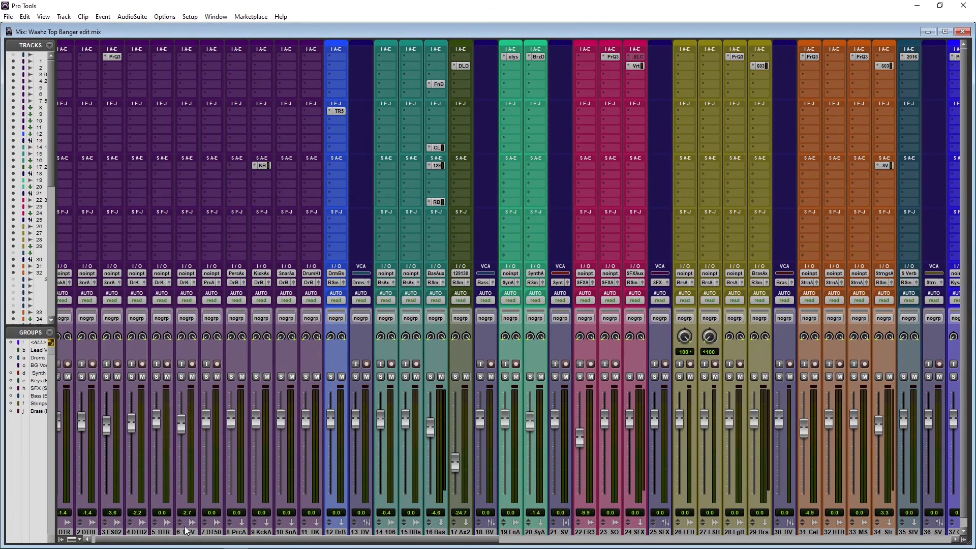
pyautogui.moveTo(175, 542); pyautogui.dragTo(551, 547)
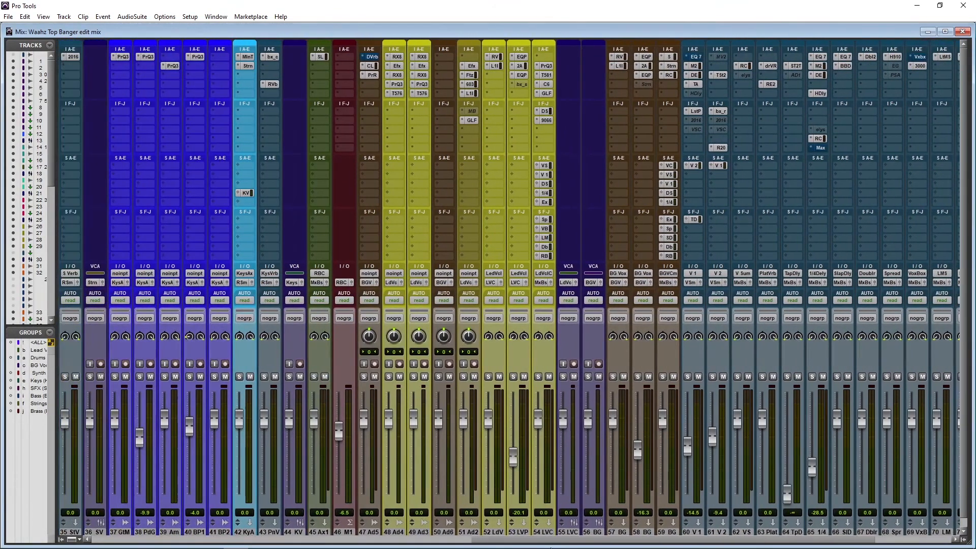